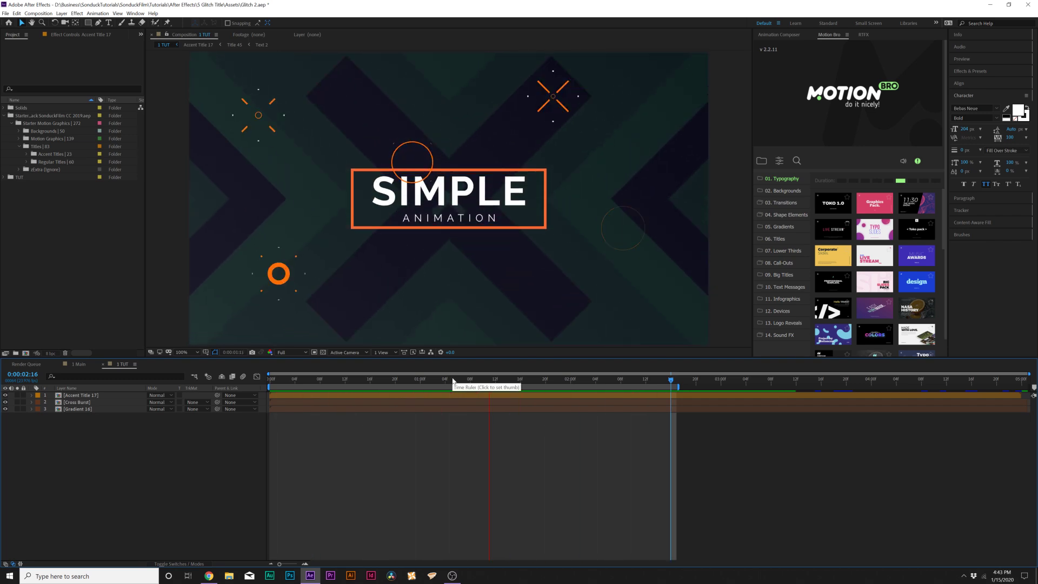
Step: Preview the finished glitch title at frame 1:04
key(space)
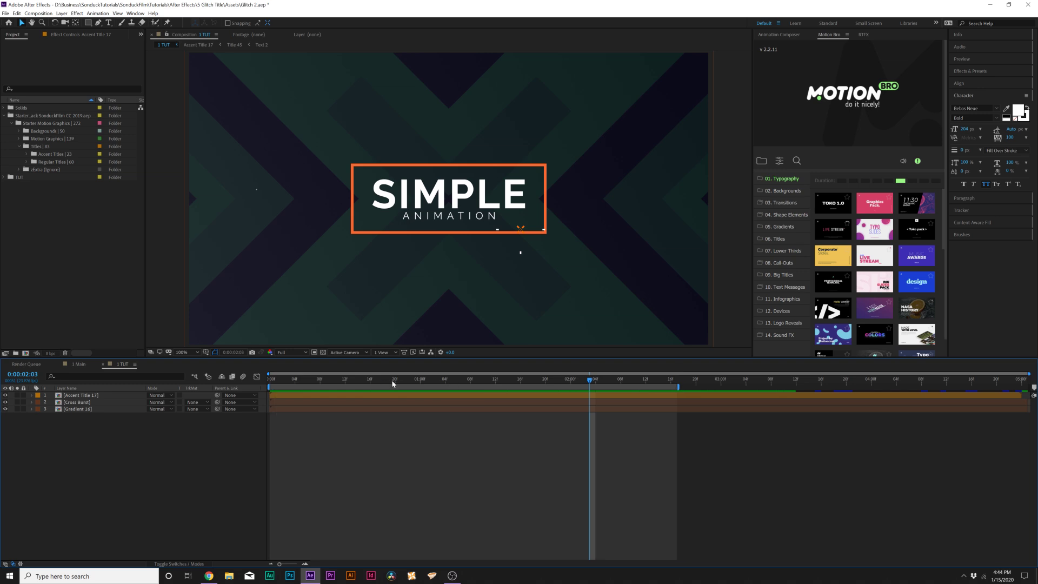
drag(394, 382, 527, 386)
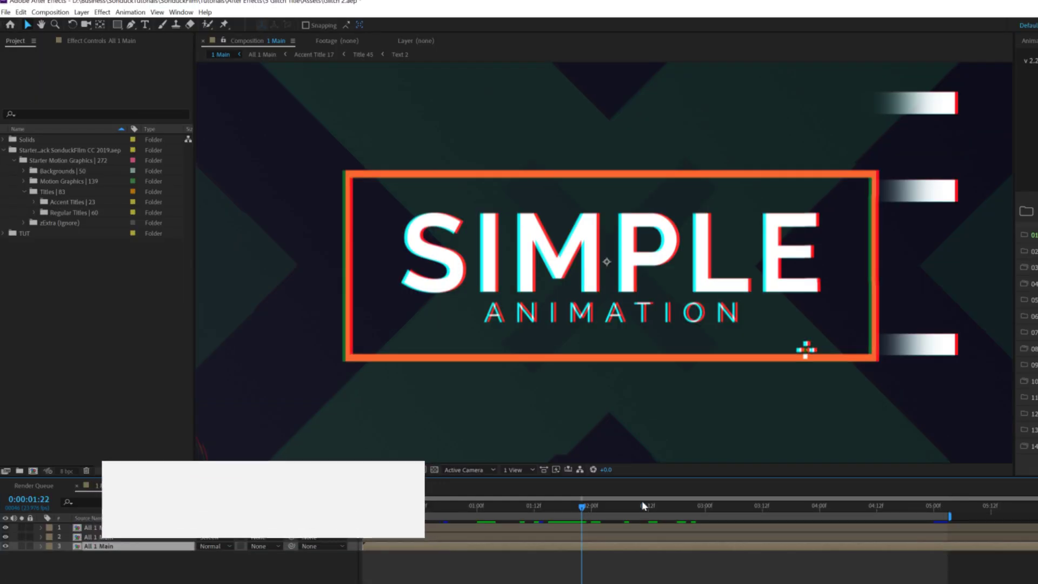
click(476, 379)
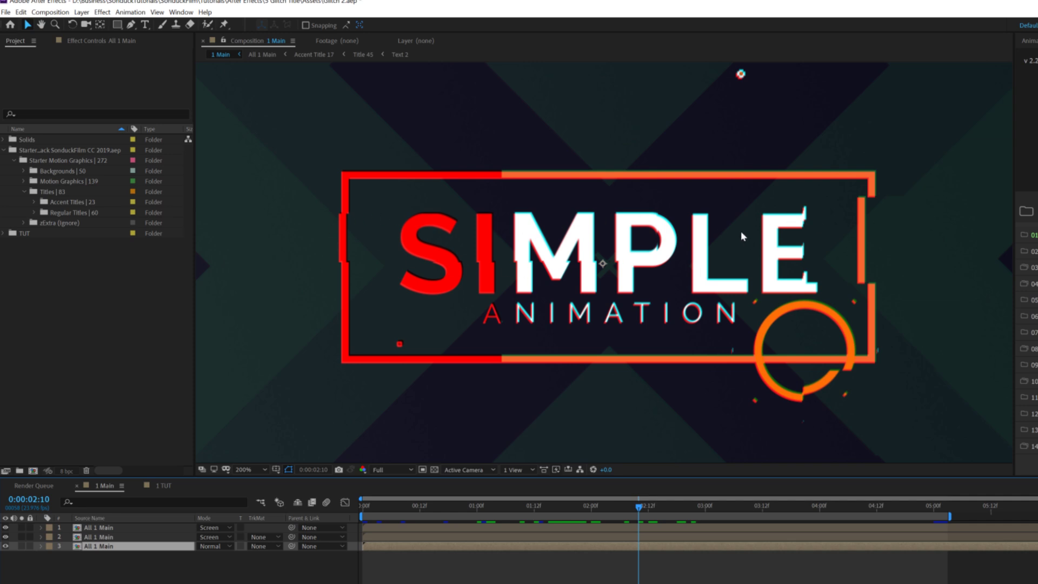
Step: In the 1 TUT composition, create a new black solid named Map
click(163, 486)
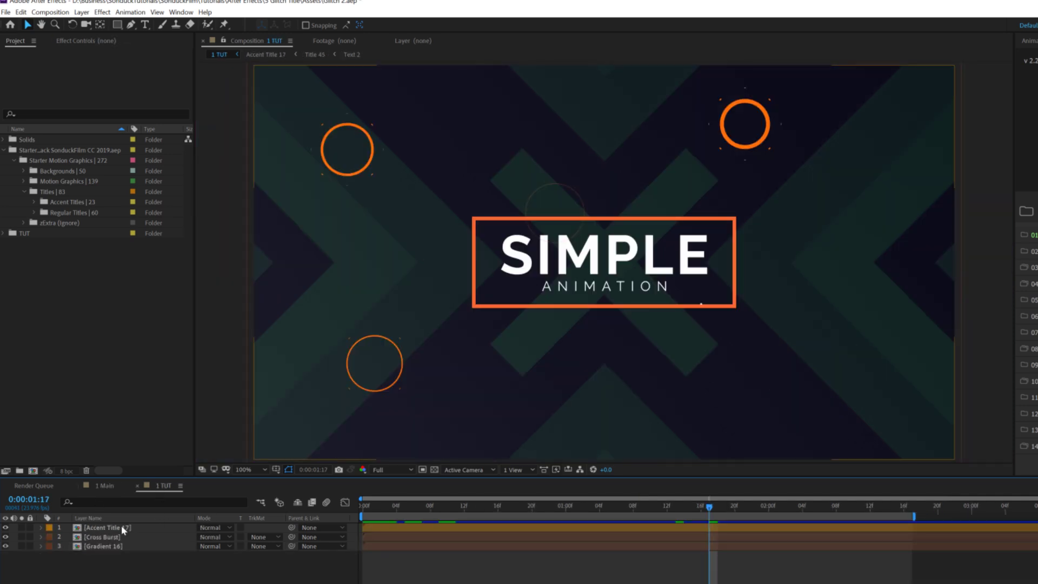
click(125, 529)
key(F2)
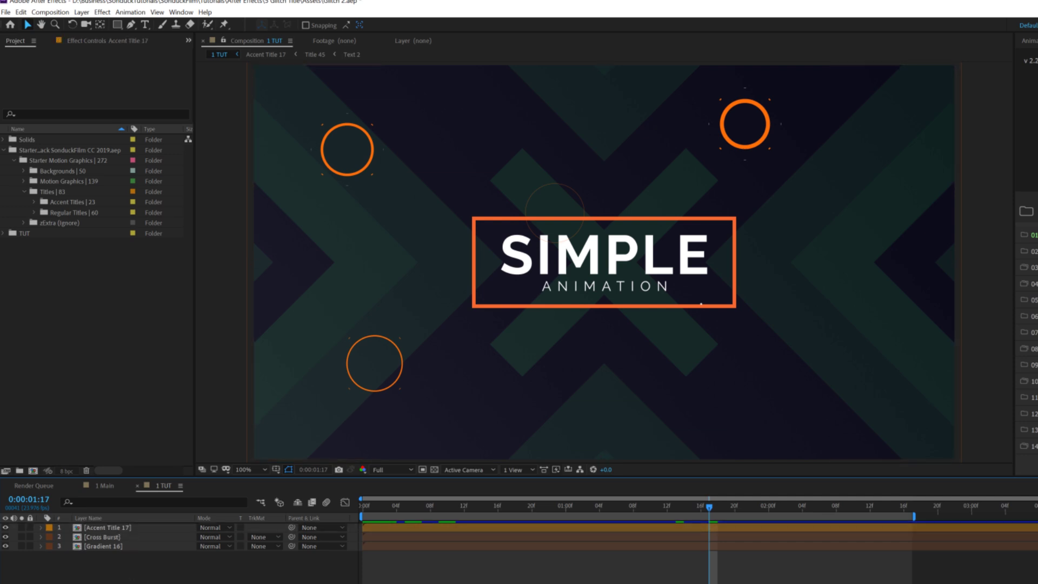
click(81, 12)
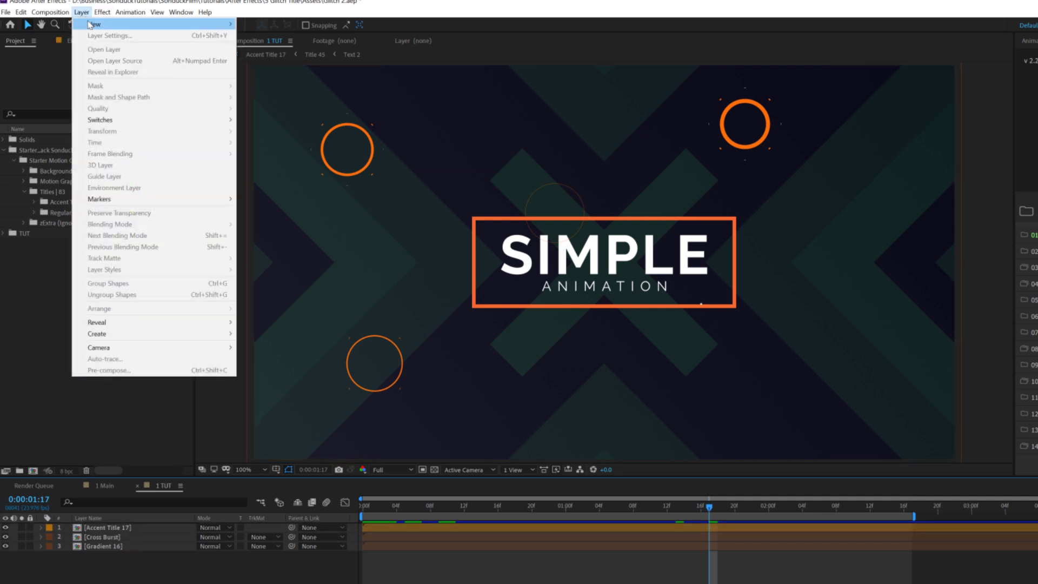
mouse_move(95, 23)
click(309, 34)
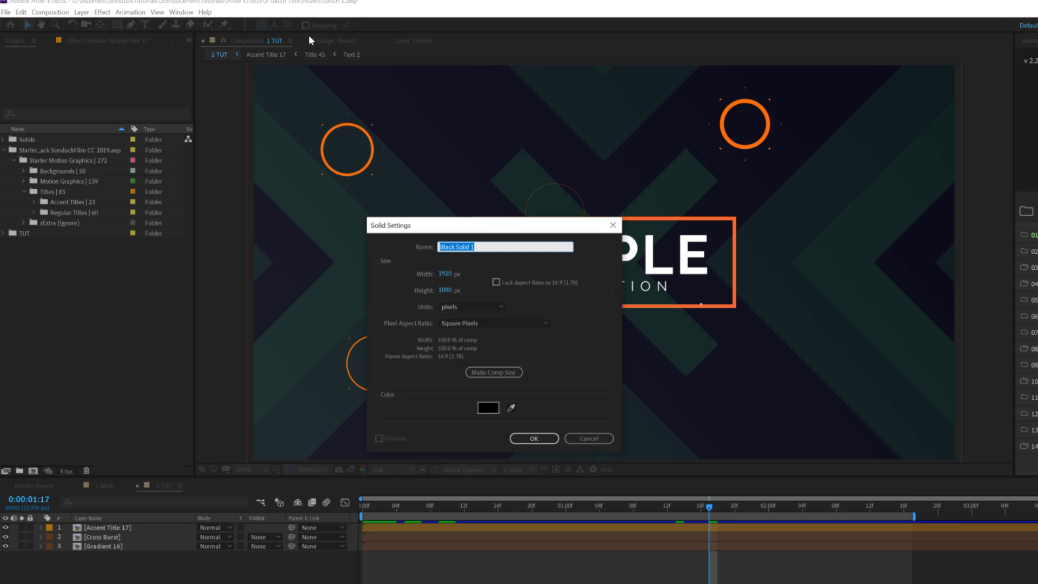
text(Map)
key(Return)
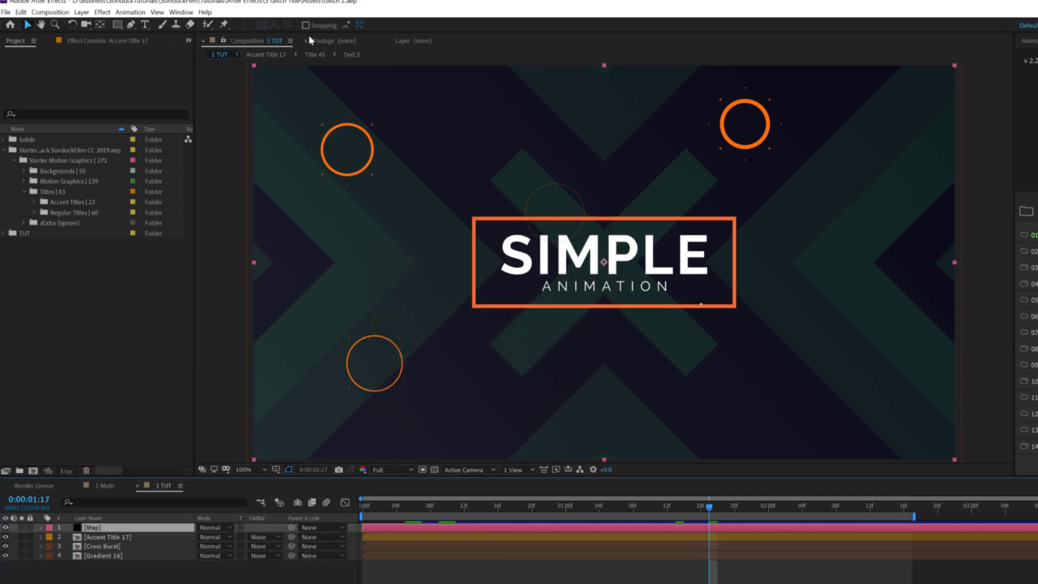
Step: Apply Fractal Noise to Map with Block noise type, Contrast 266 and Brightness -148
click(102, 12)
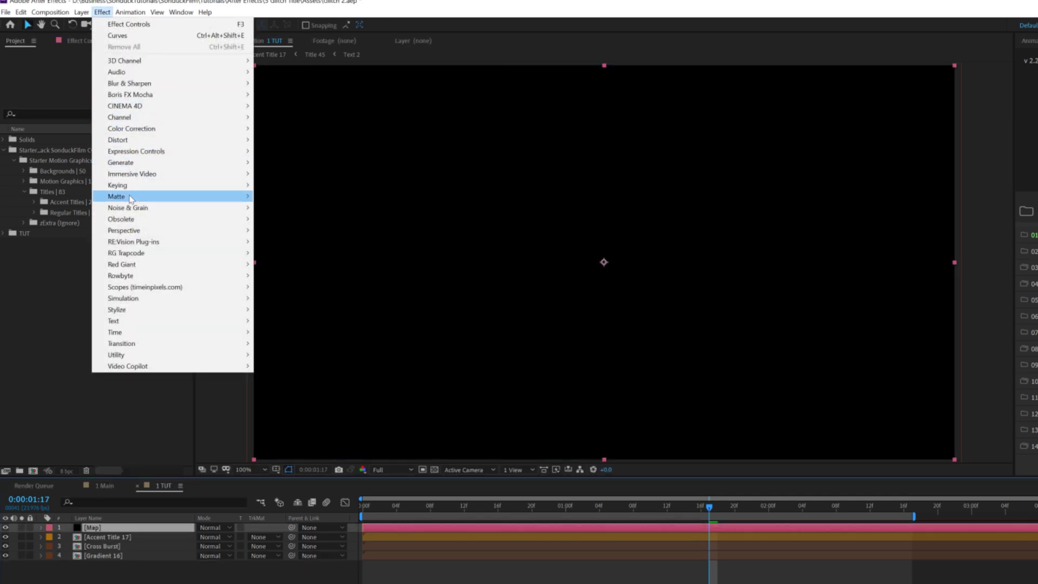
mouse_move(203, 209)
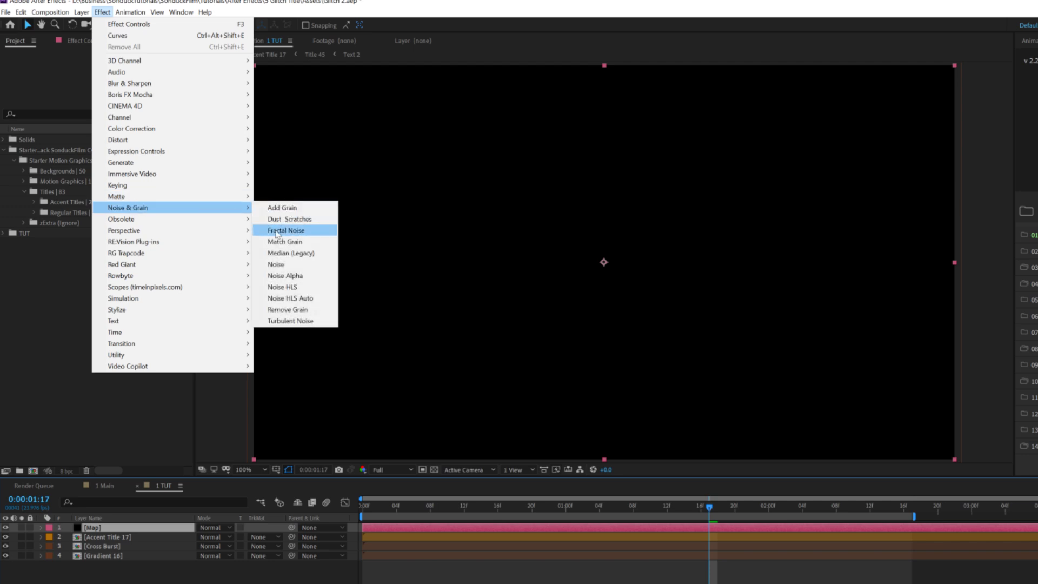
click(277, 231)
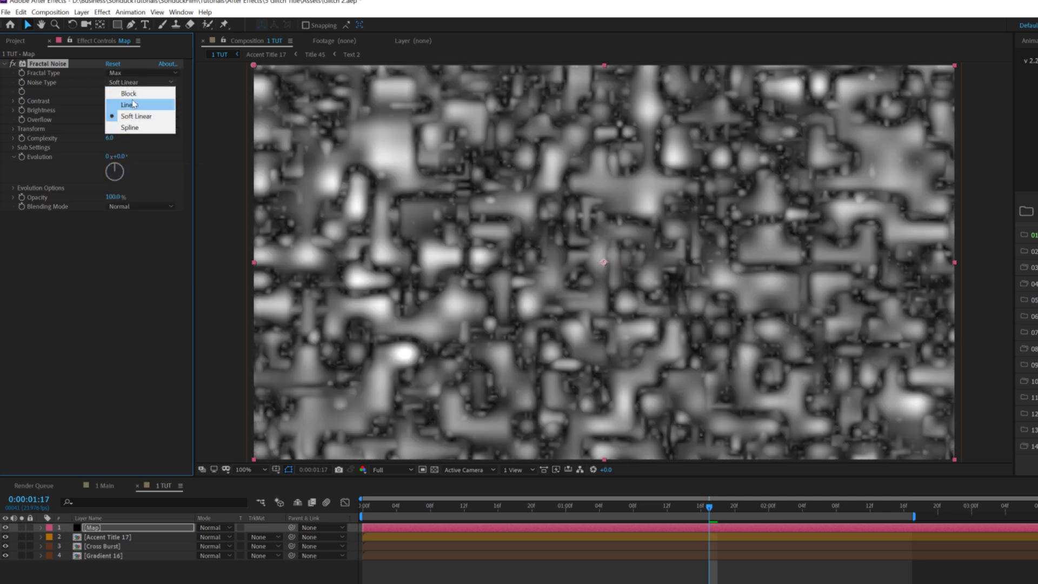
click(128, 91)
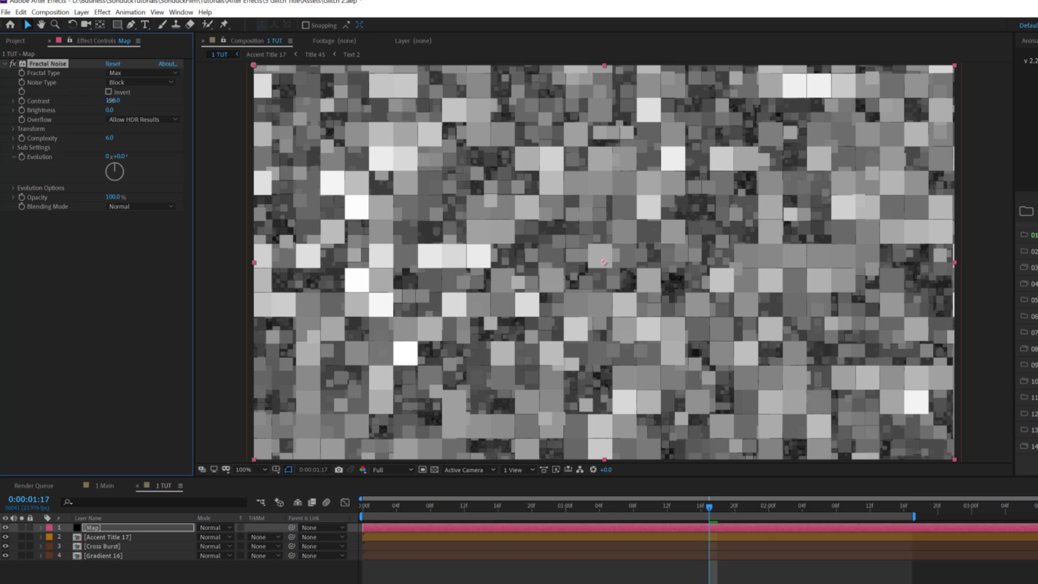
drag(111, 100, 180, 110)
drag(100, 112, 41, 117)
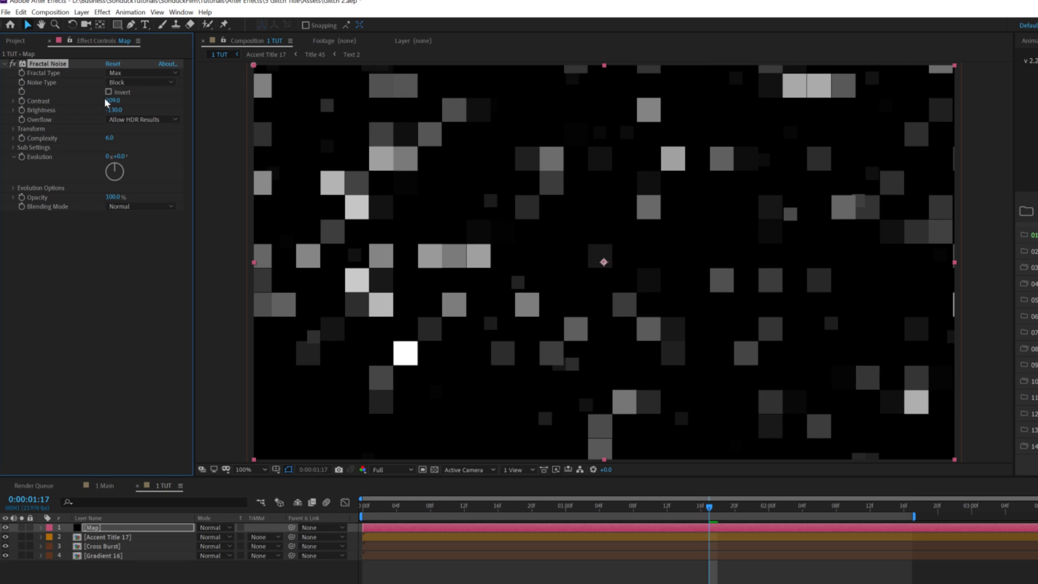
mouse_move(114, 101)
mouse_down()
mouse_move(124, 111)
mouse_move(105, 114)
mouse_up()
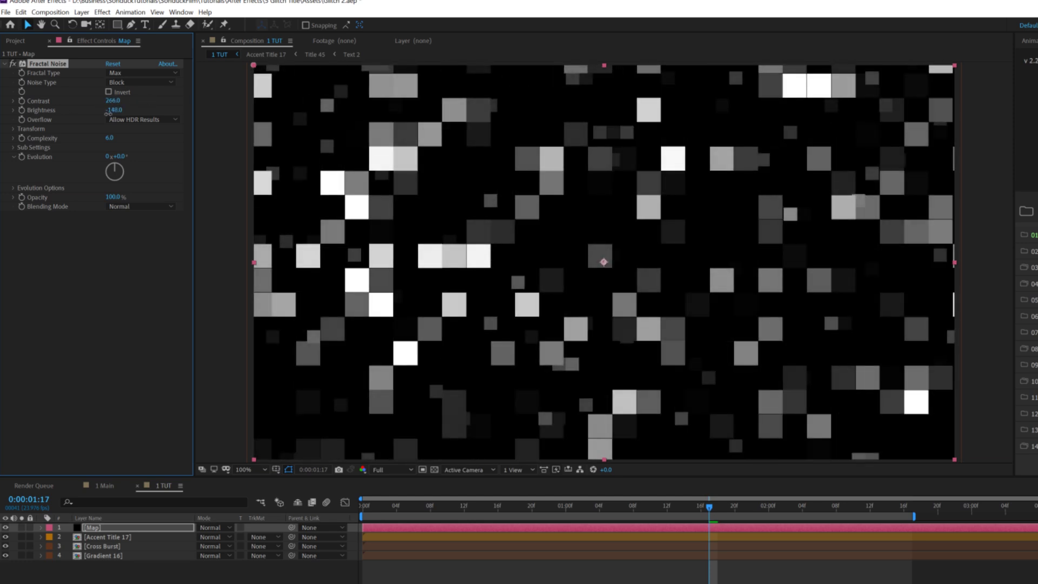
Step: Turn off Uniform Scaling and stretch the noise to Scale Width 1128
click(12, 130)
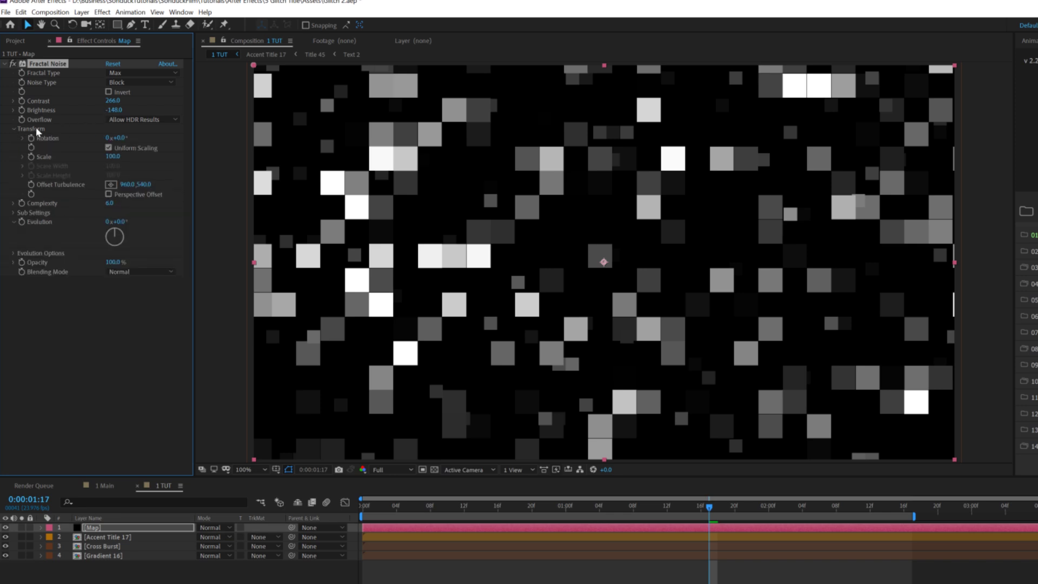
click(109, 147)
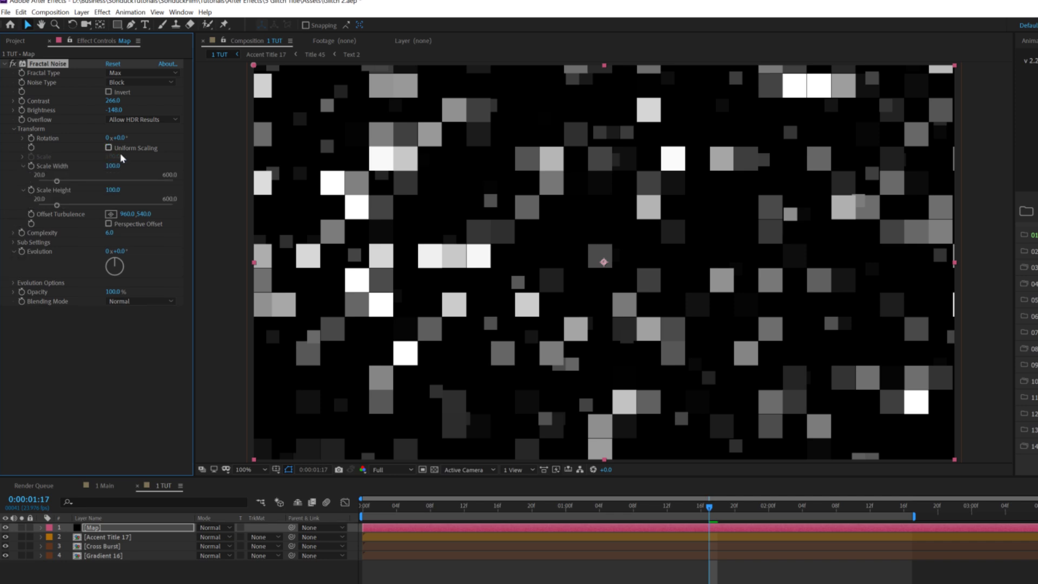
drag(107, 182, 429, 203)
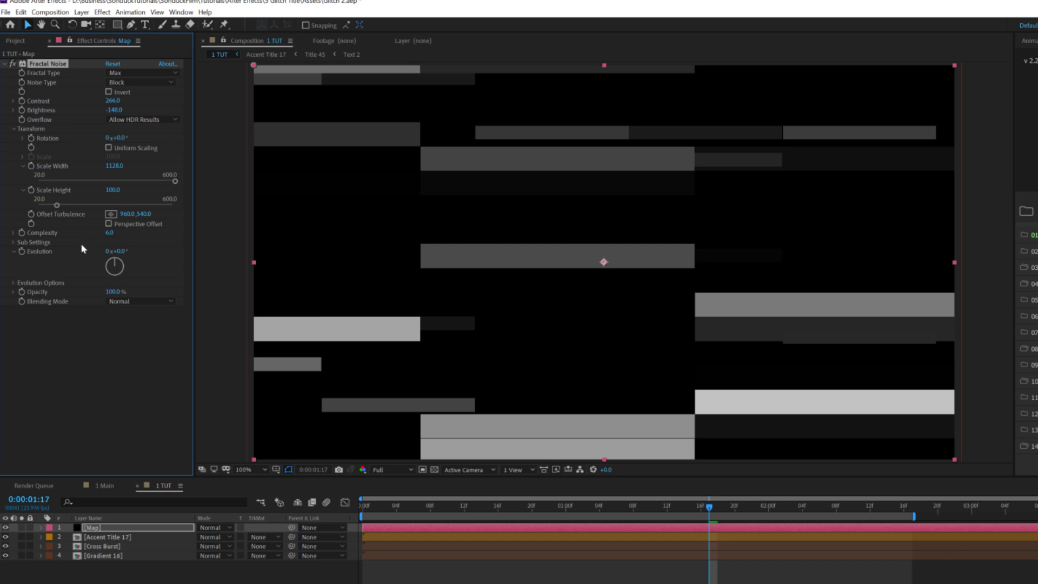
Step: Drive the Fractal Noise Random Seed with the expression time*10
click(14, 283)
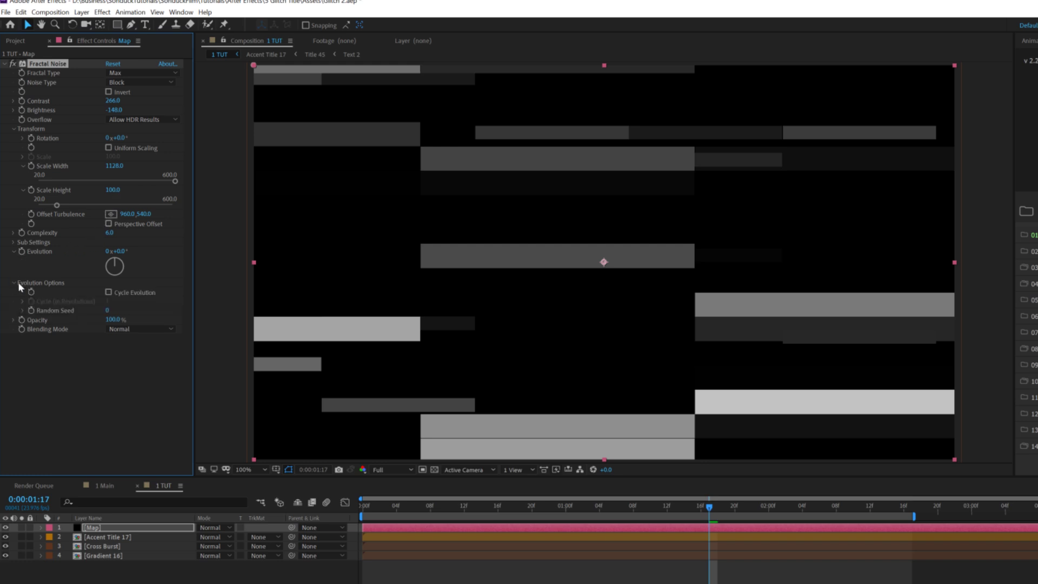
alt+click(31, 313)
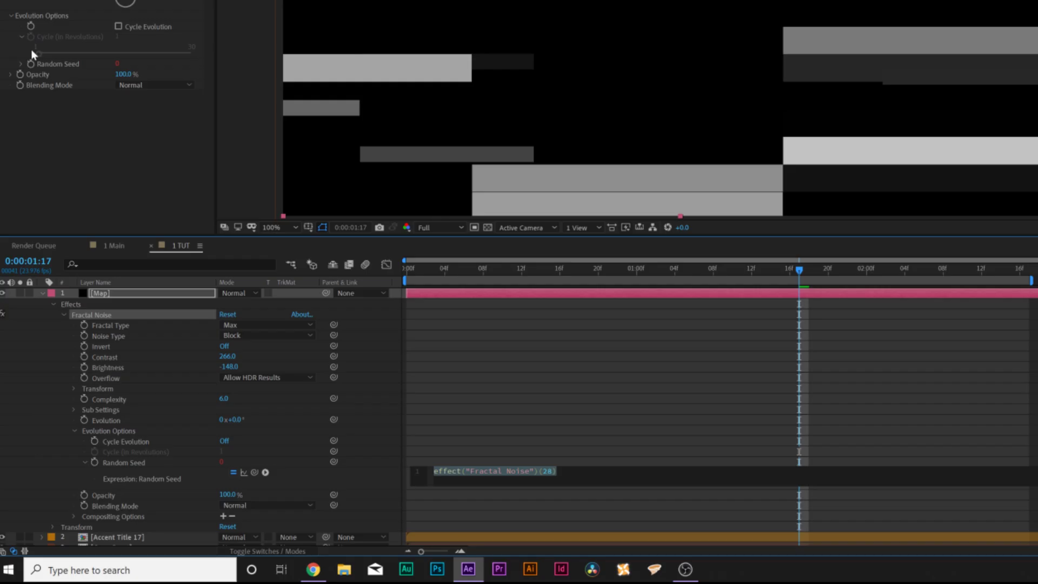
text(t)
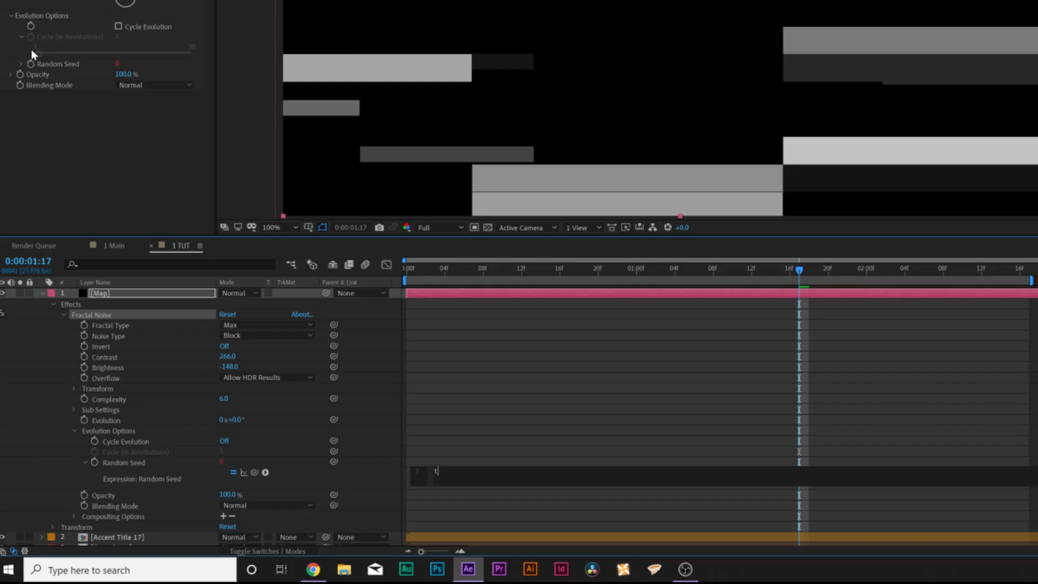
text(ime*)
click(510, 307)
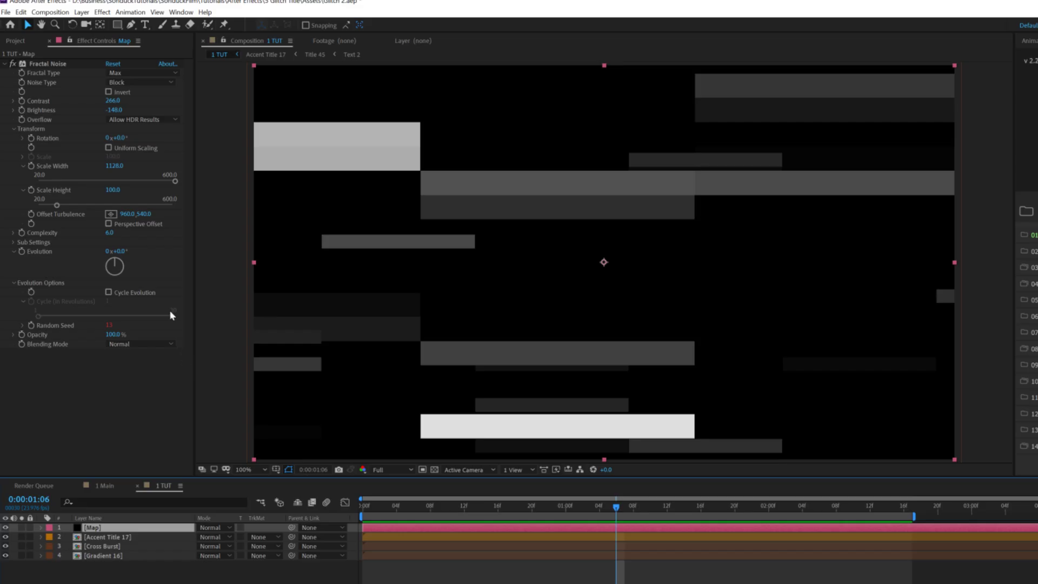
Step: Precompose the Map layer as Map Noise and hide it
click(82, 12)
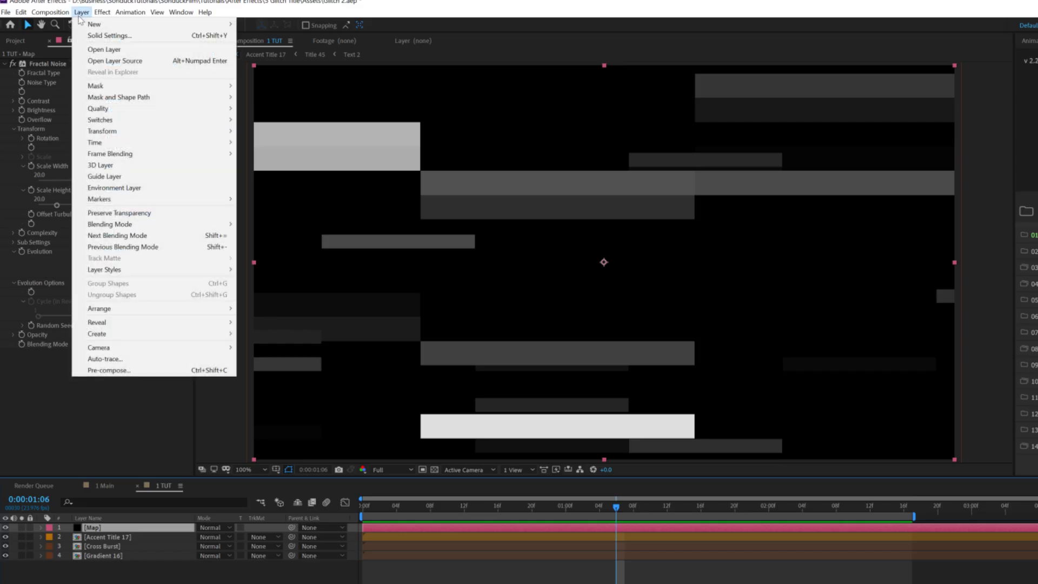
click(122, 370)
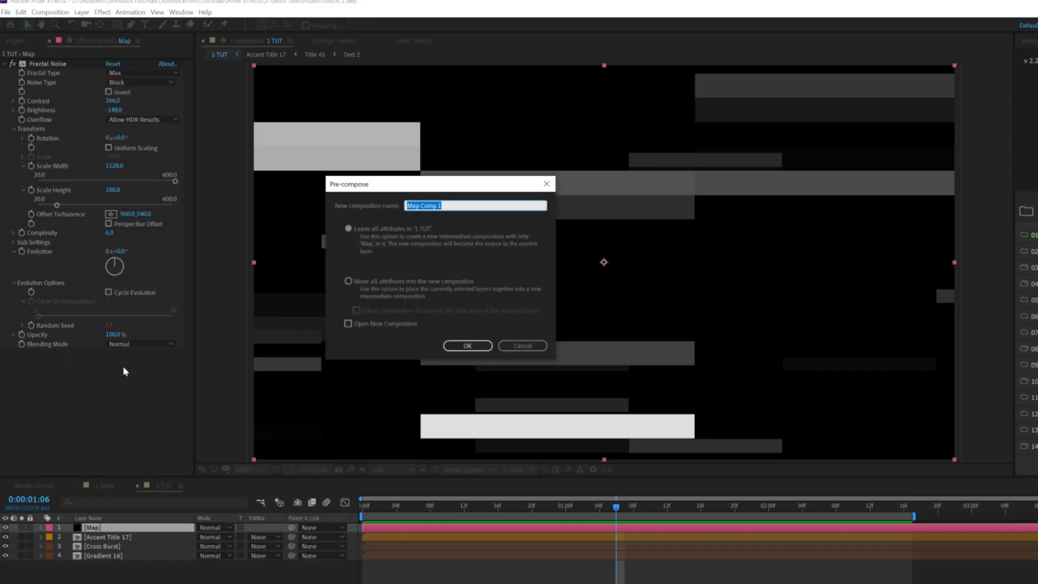
text(M)
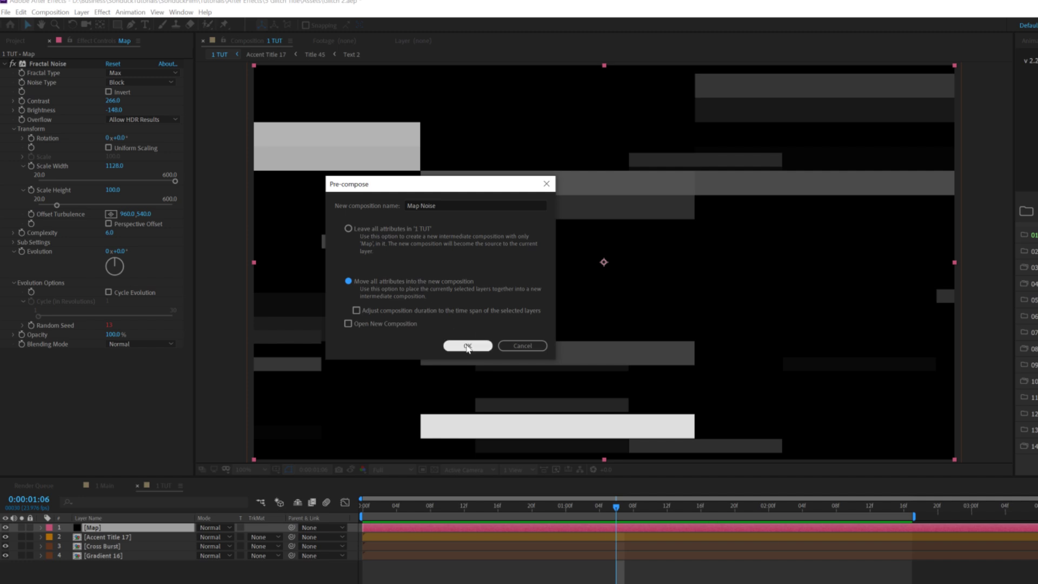
click(467, 345)
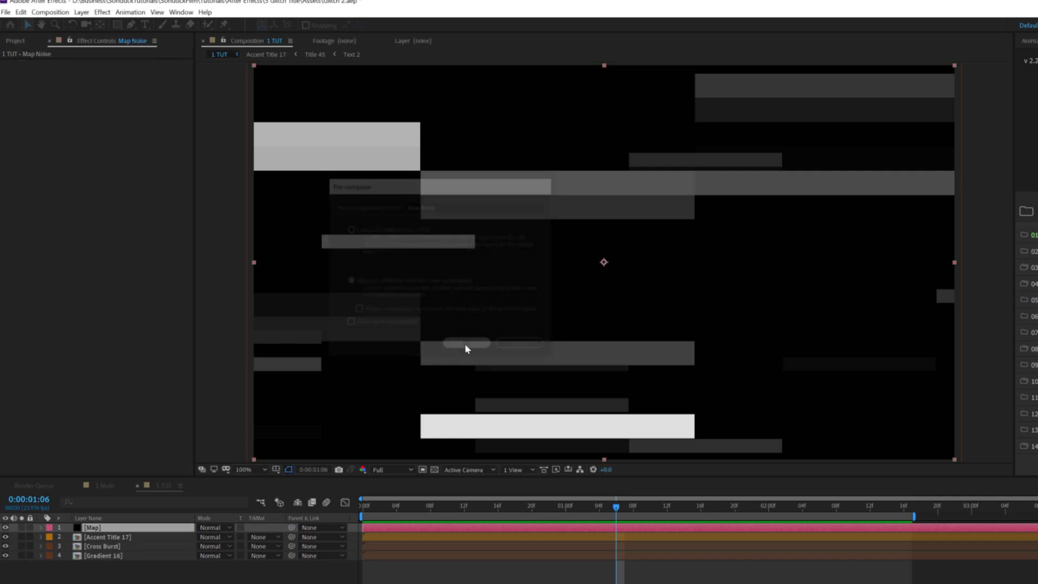
click(6, 529)
Step: Add a new adjustment layer and name it Displace
click(81, 12)
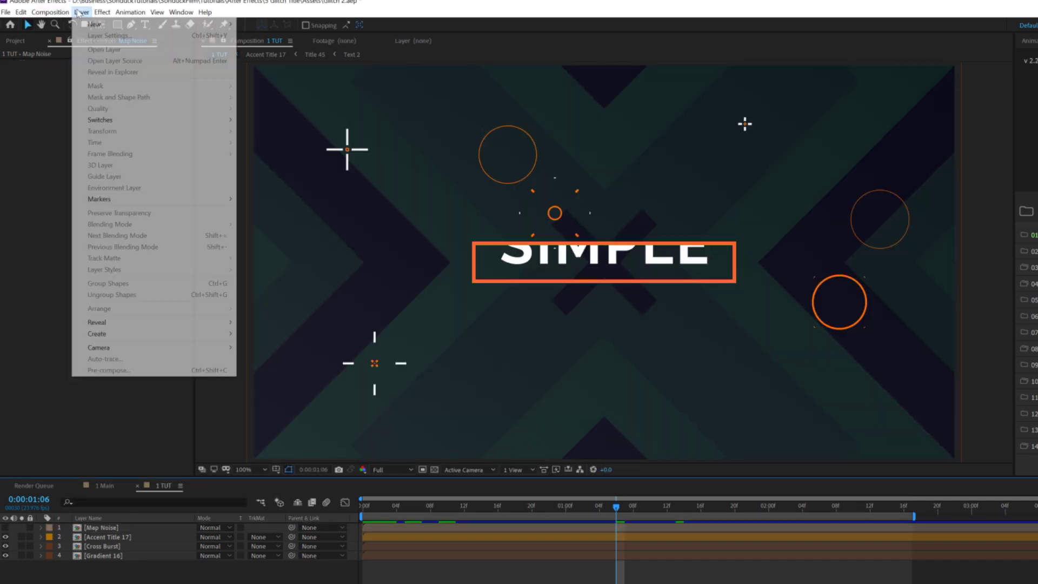
mouse_move(96, 24)
click(267, 93)
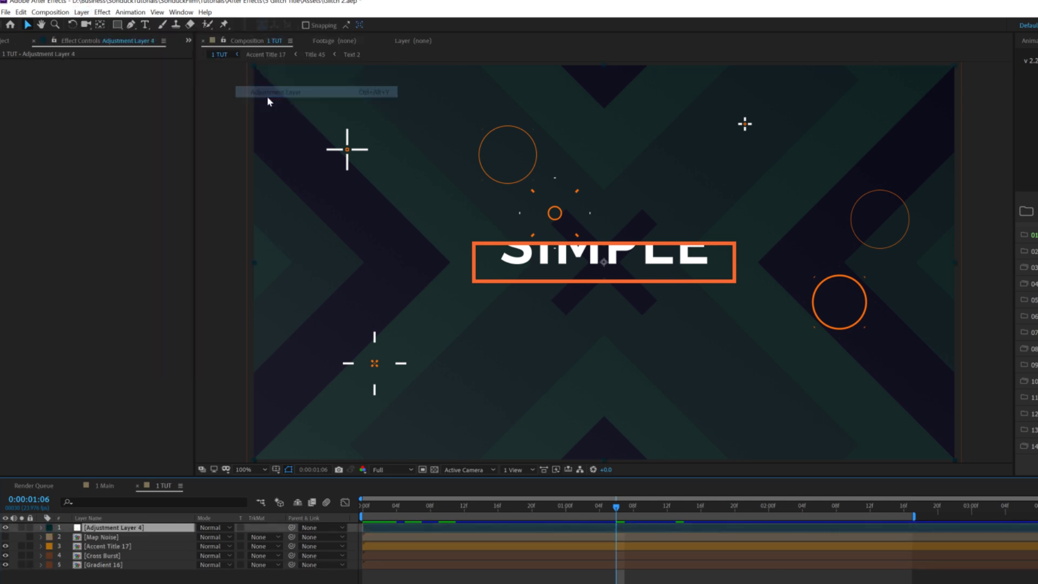
key(Return)
text(Di)
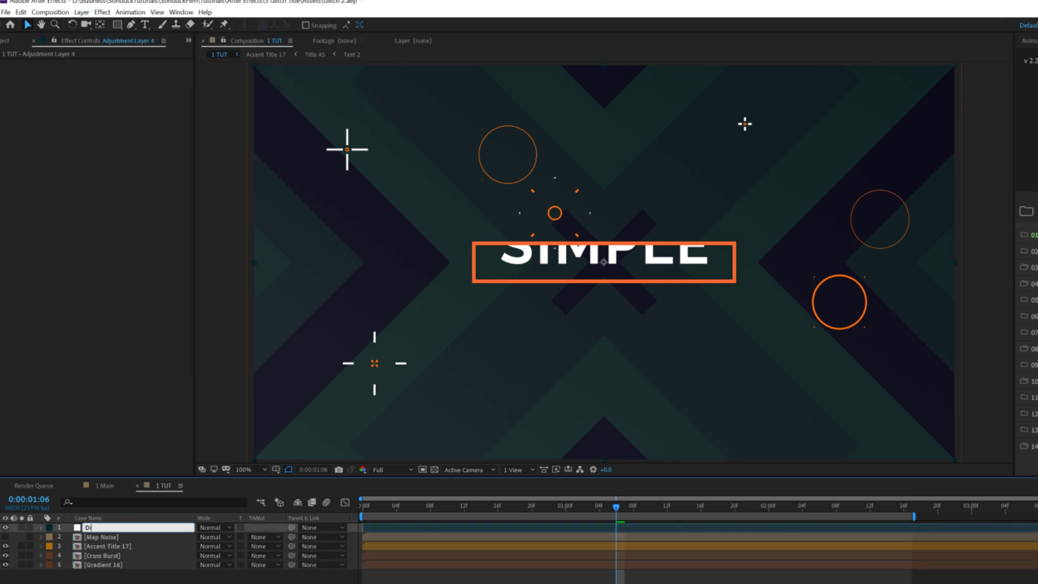
text(splace)
key(Return)
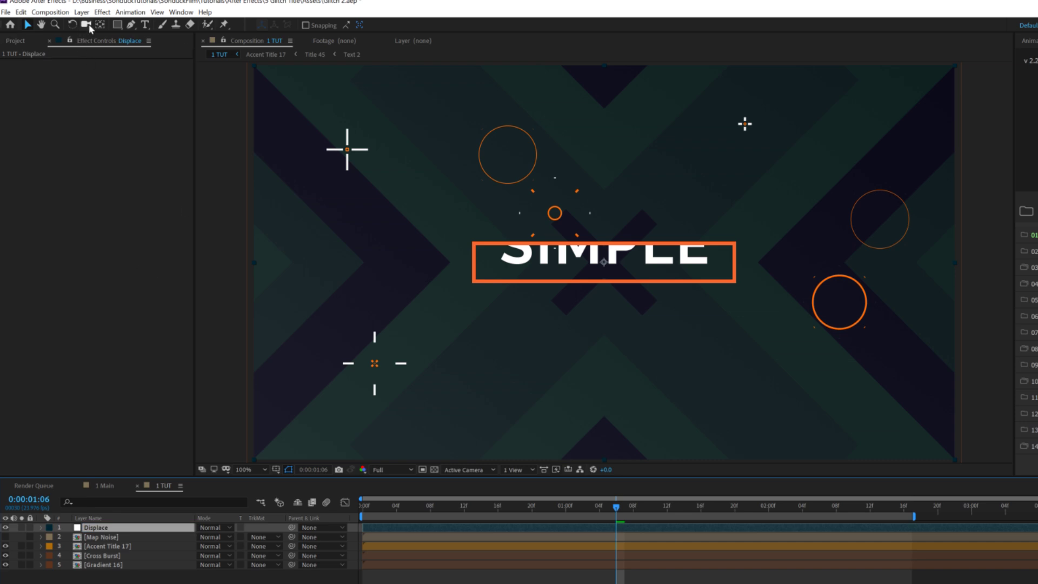
Step: Apply Displacement Map to Displace using Map Noise, Wrap Pixels Around, max horizontal 13, vertical 2
click(102, 12)
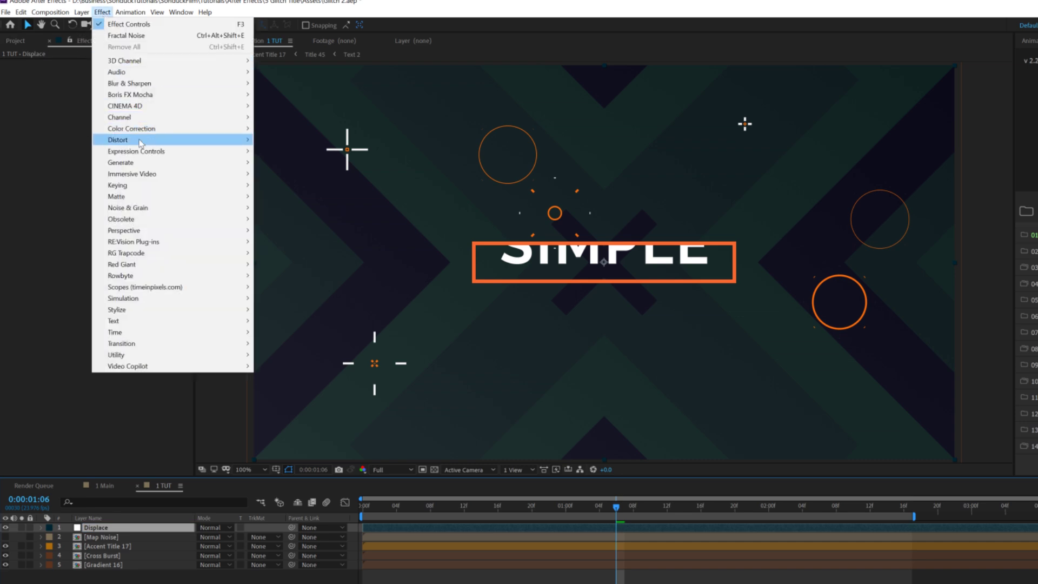
mouse_move(141, 141)
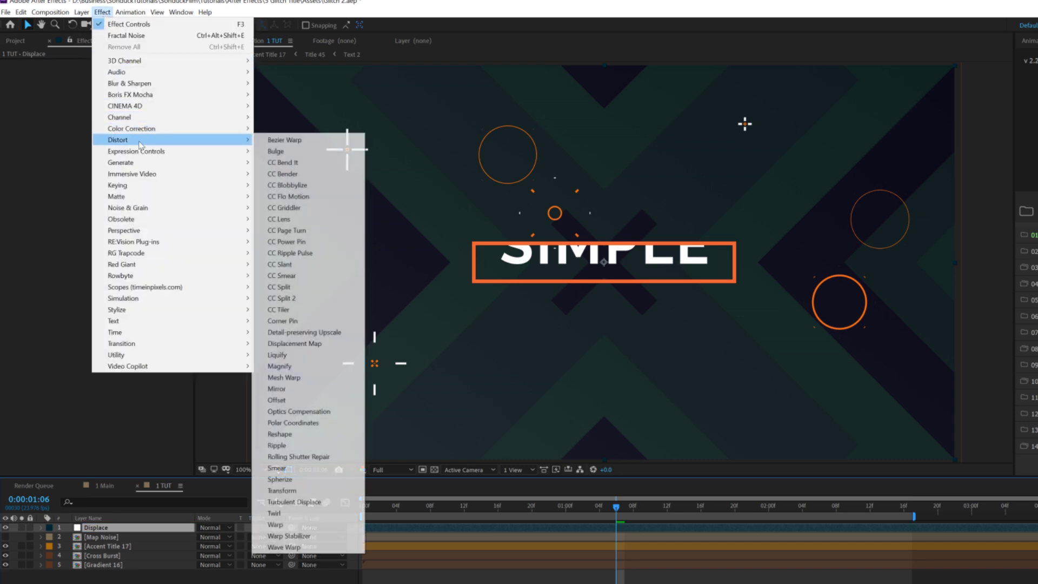
click(289, 348)
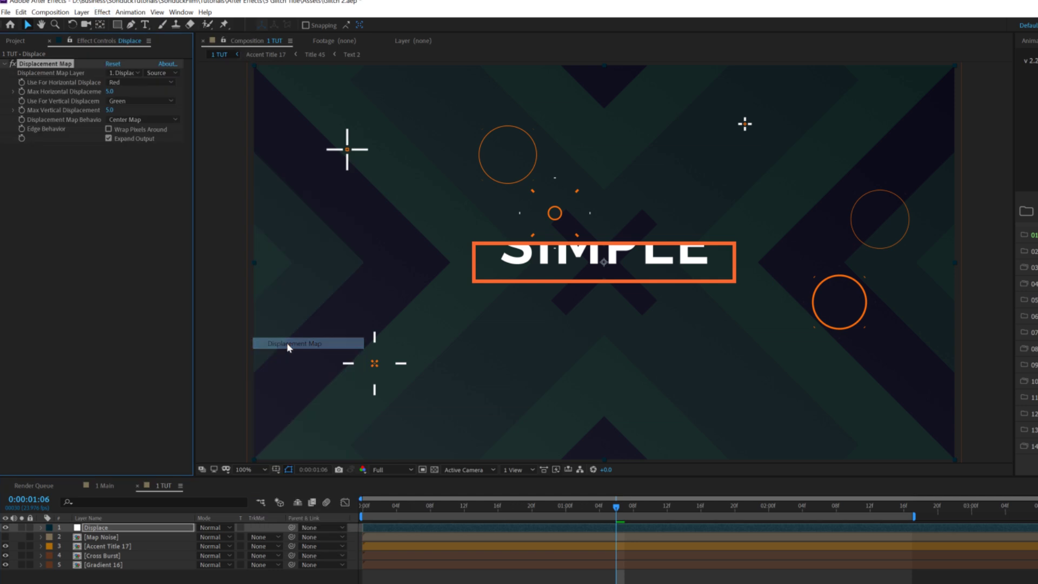
click(117, 72)
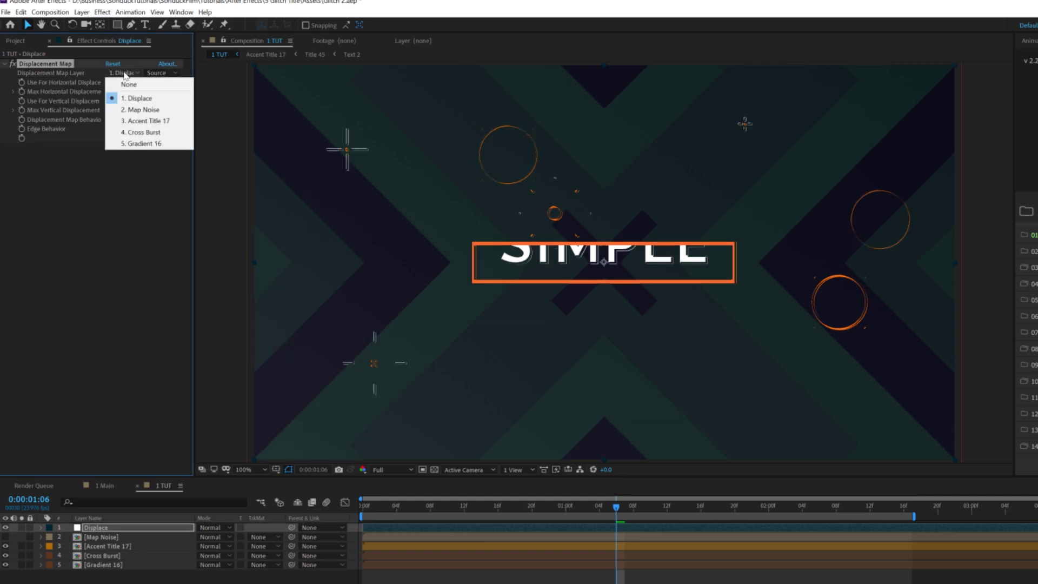
click(129, 110)
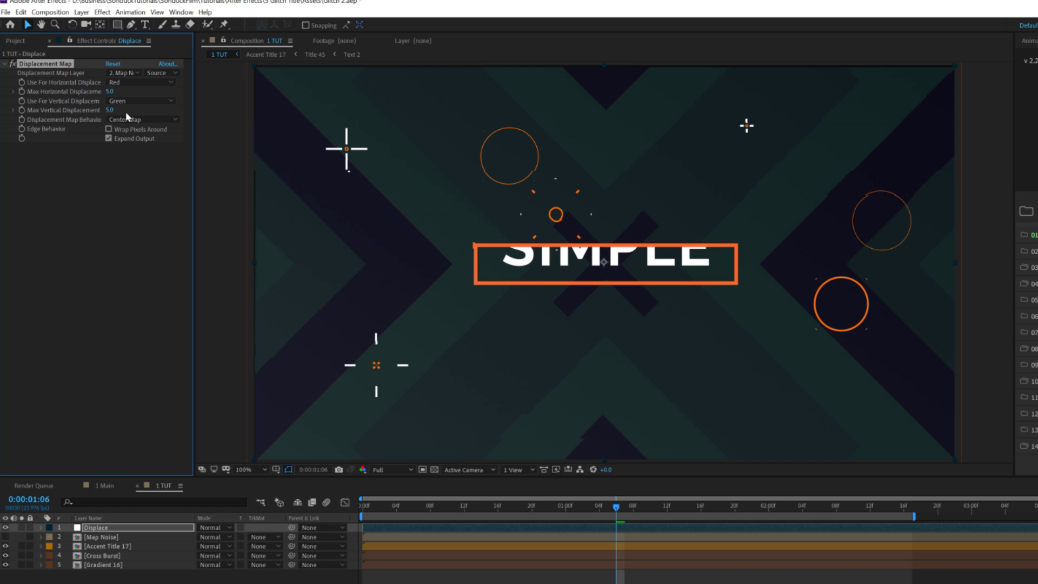
click(109, 129)
key(space)
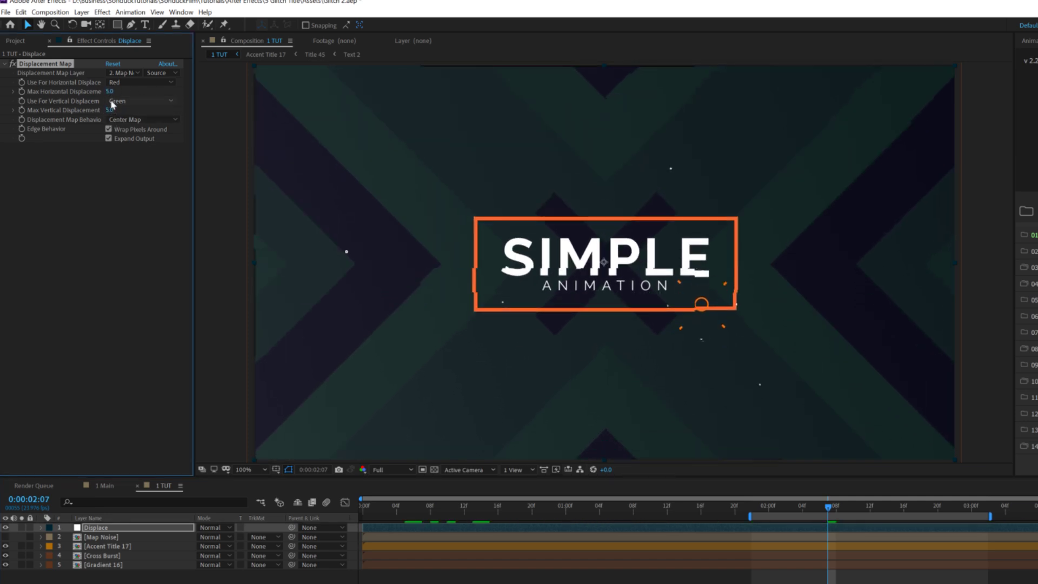
drag(108, 93, 113, 93)
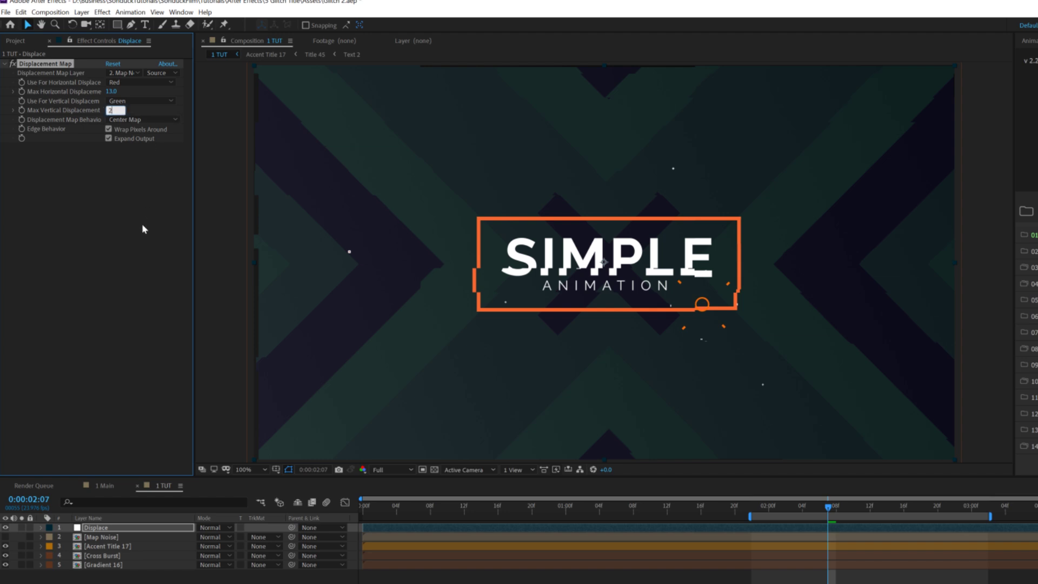
click(135, 253)
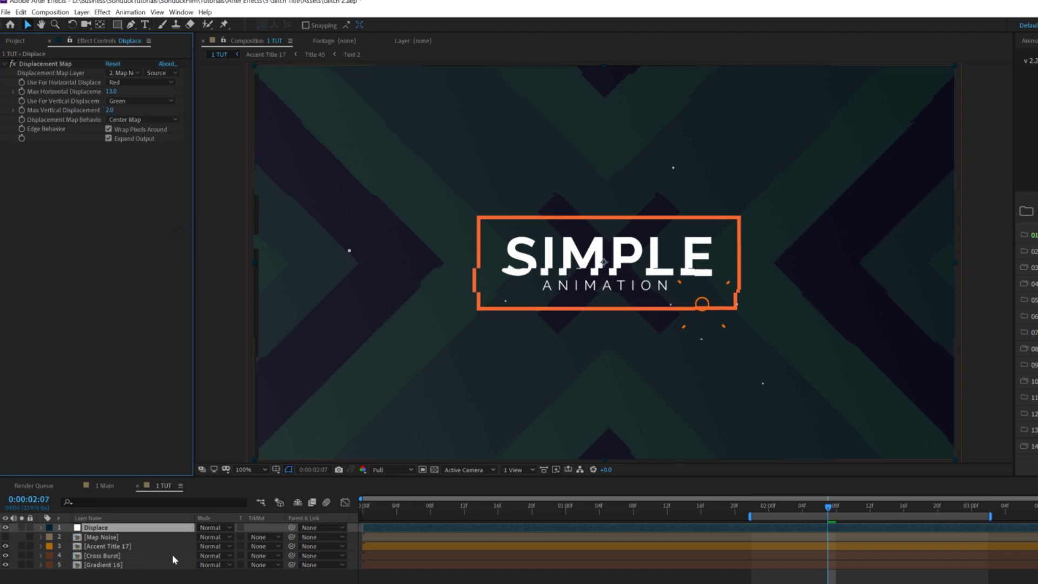
Step: Scale the Gradient 16 and Cross Burst layers to 110% and preview the title
click(99, 565)
ctrl+click(99, 557)
key(s)
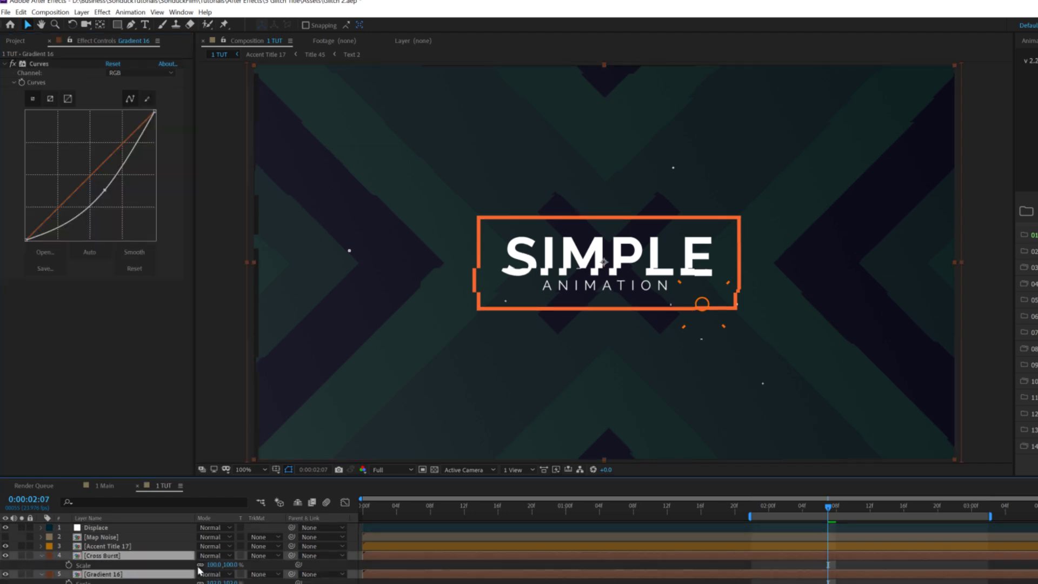
drag(213, 565, 213, 564)
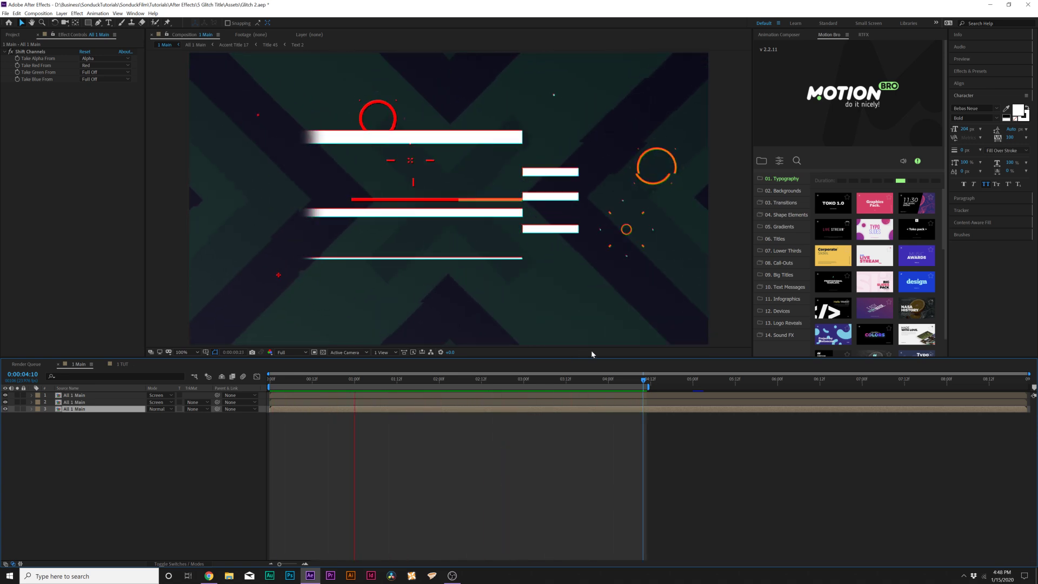
key(space)
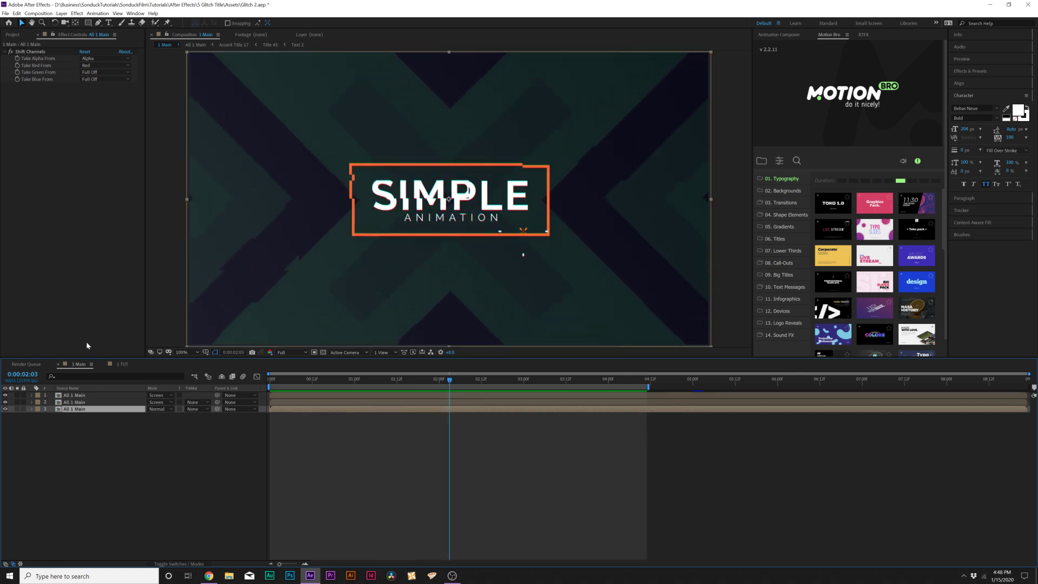
click(122, 364)
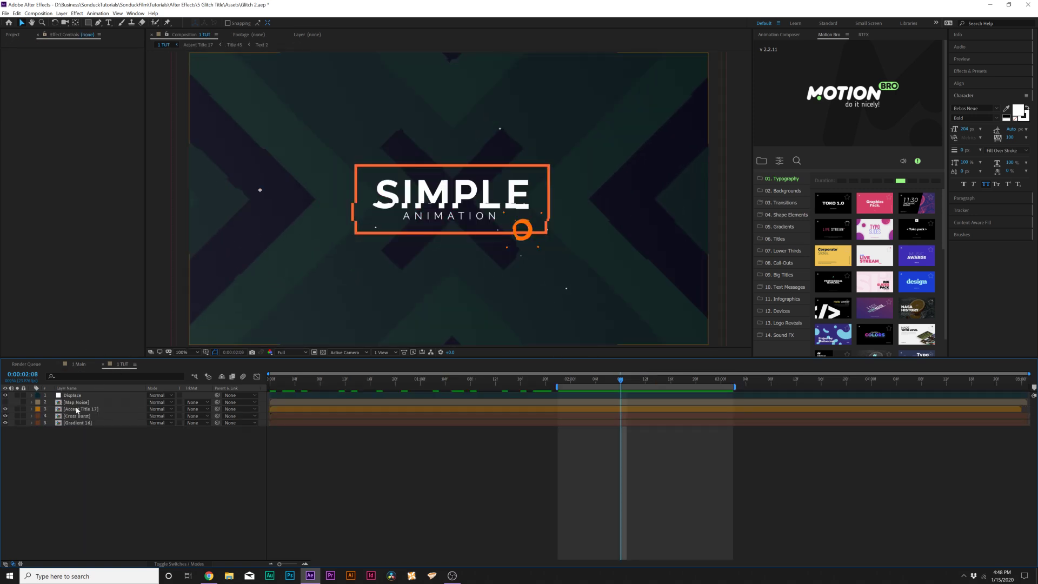
Step: Duplicate the Map Noise layer, move the copy to the top and make it visible
click(77, 402)
click(5, 402)
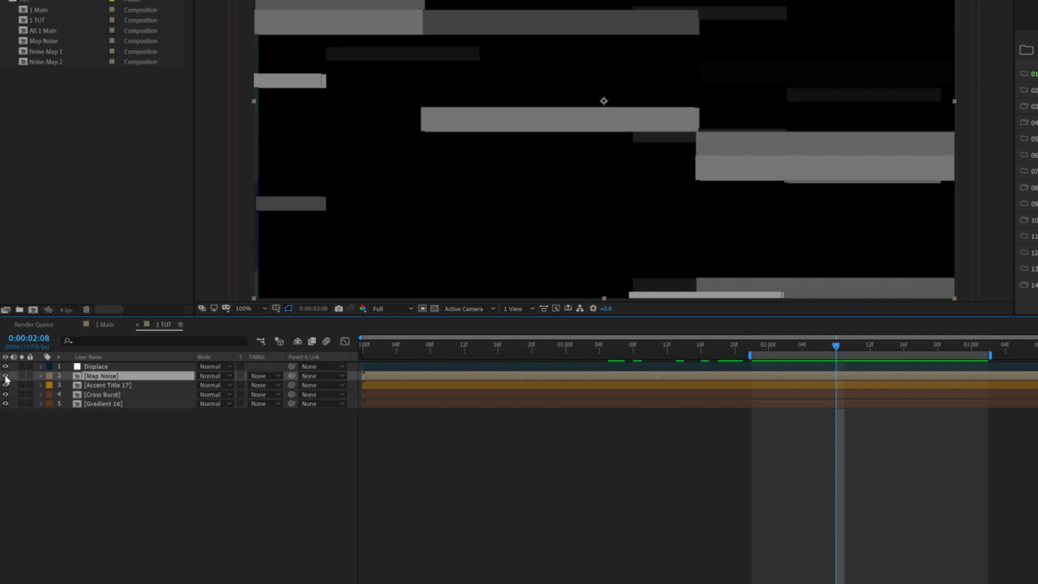
click(6, 376)
click(5, 375)
click(5, 376)
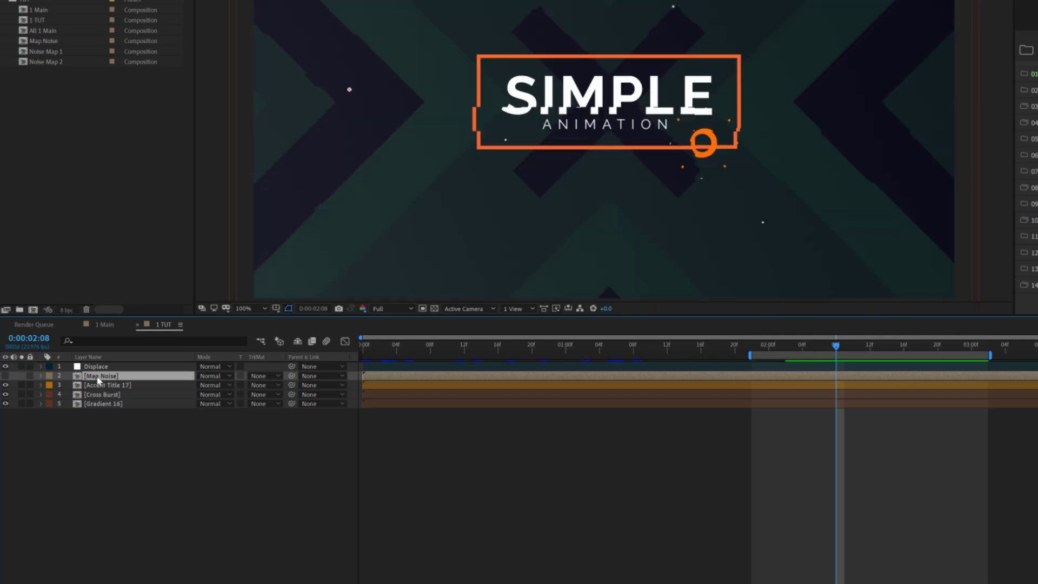
key(ctrl+d)
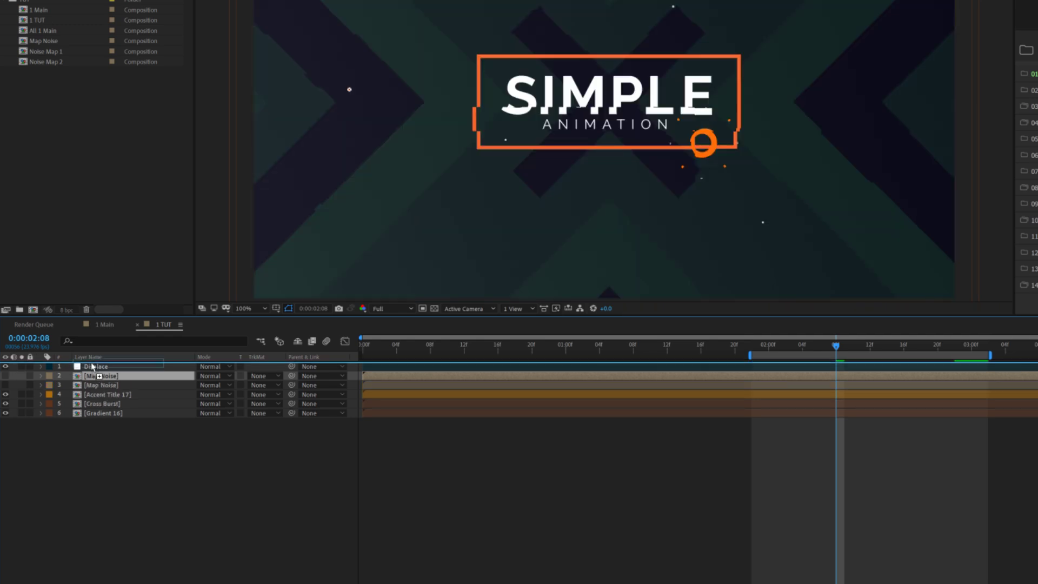
key(ctrl+bracketright)
click(5, 366)
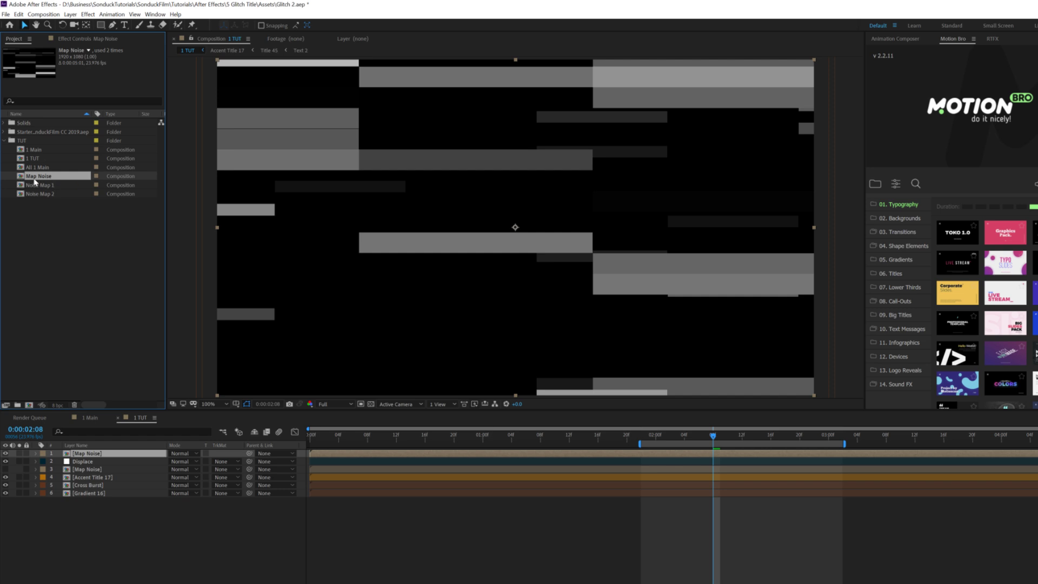
Step: Duplicate the Map Noise comp as Map Noise 2, swap it into the top layer, and open it
click(19, 14)
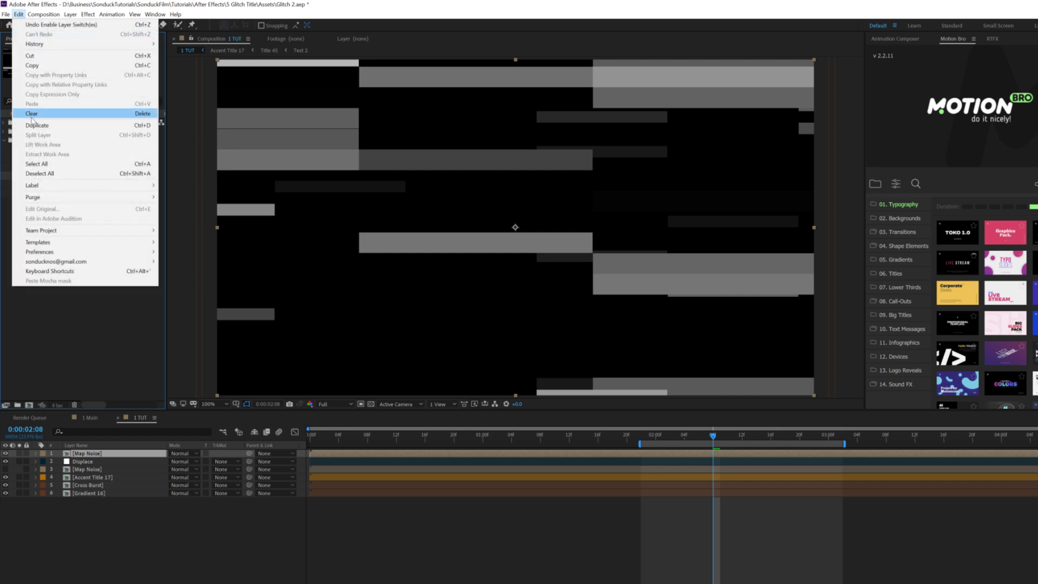
click(54, 116)
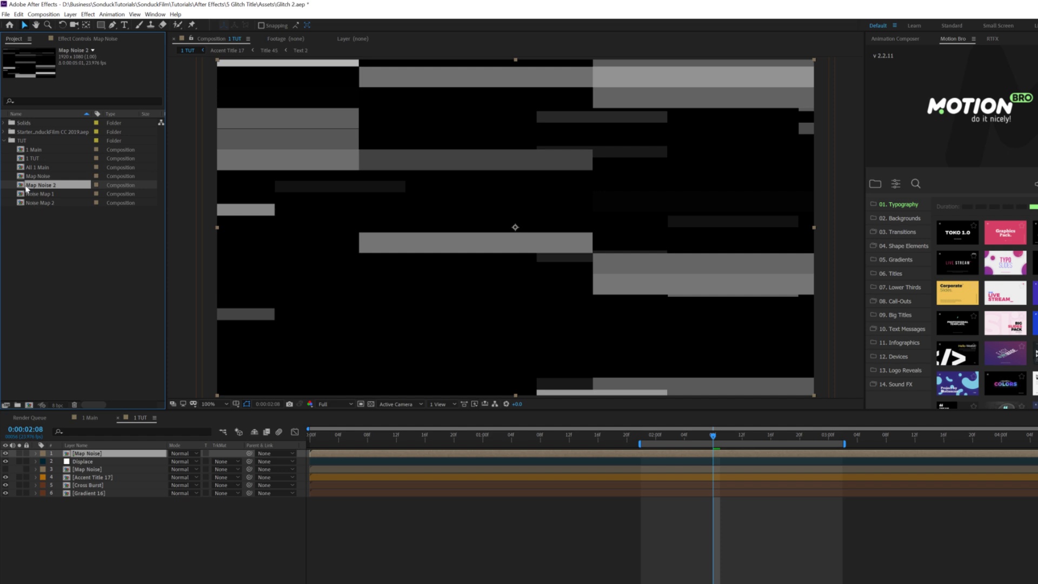
drag(21, 186, 132, 452)
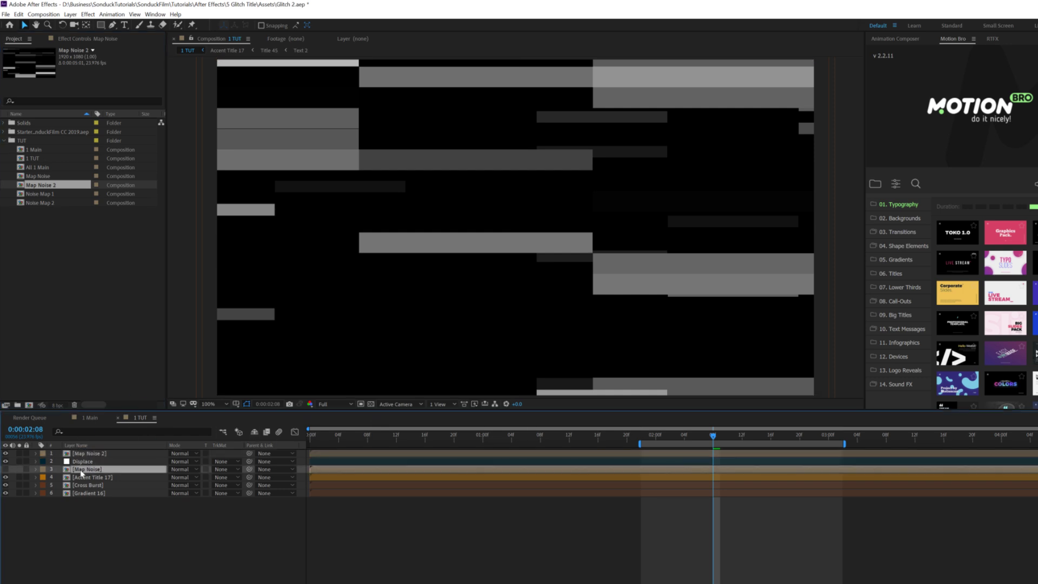
click(83, 454)
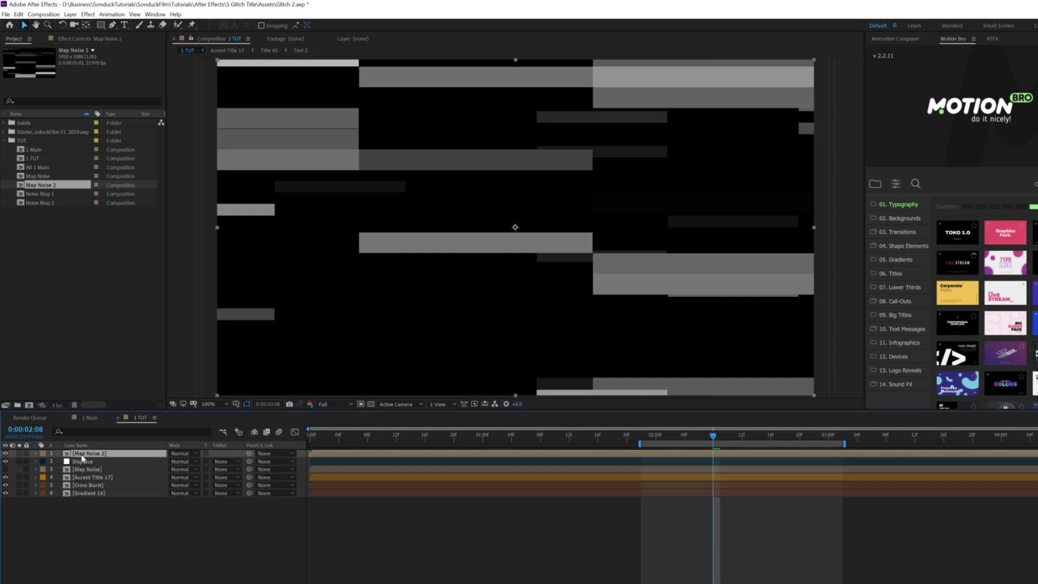
double_click(83, 454)
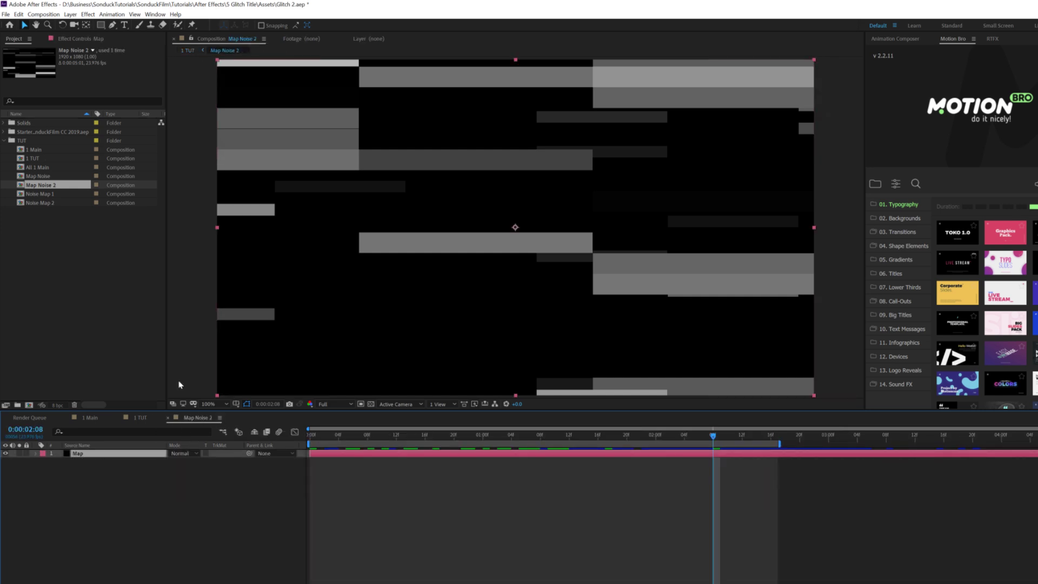
Step: Lower the Fractal Noise Scale Height to 31 for thin horizontal strips
click(72, 41)
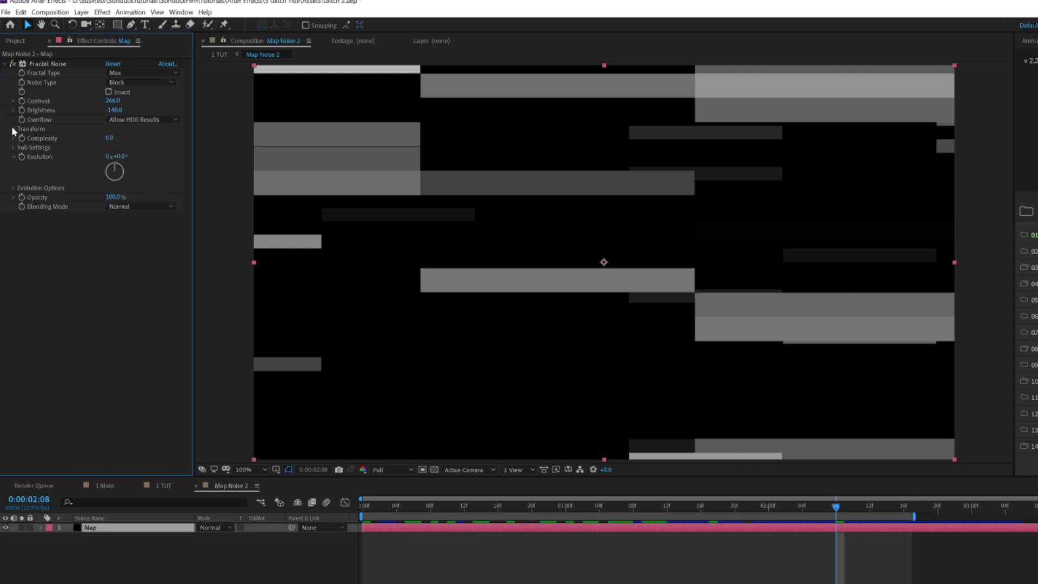
click(13, 129)
drag(112, 175, 78, 182)
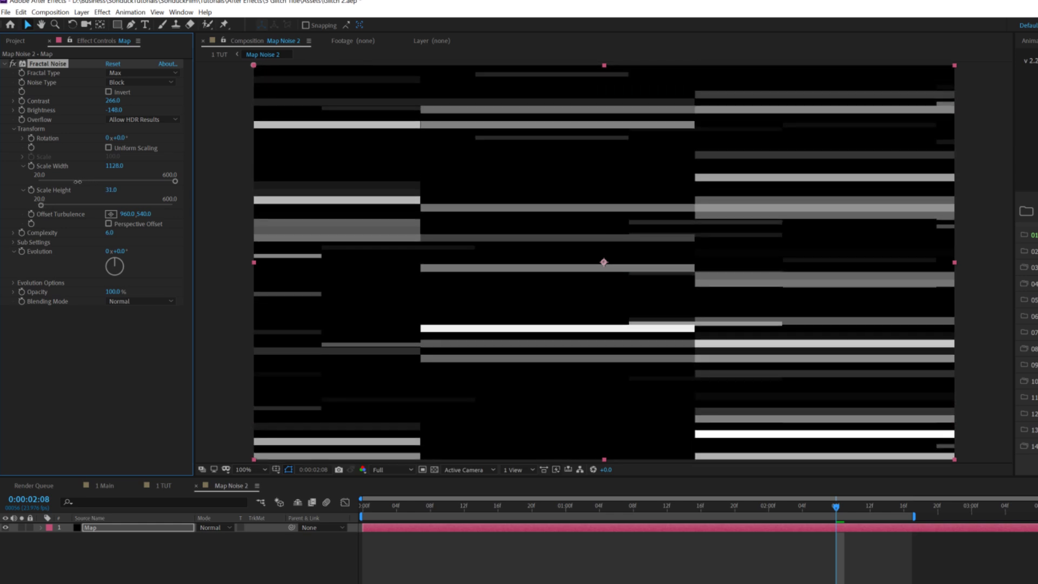
Step: Add a Curves effect and bend it steeply to make the bars bright white
click(102, 12)
mouse_move(147, 130)
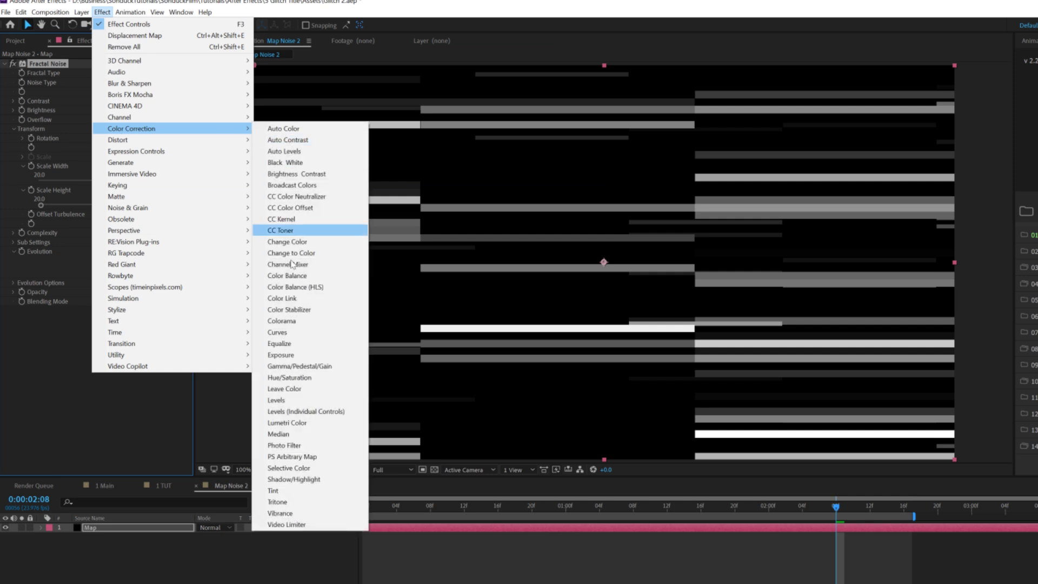
click(277, 332)
drag(91, 370, 30, 336)
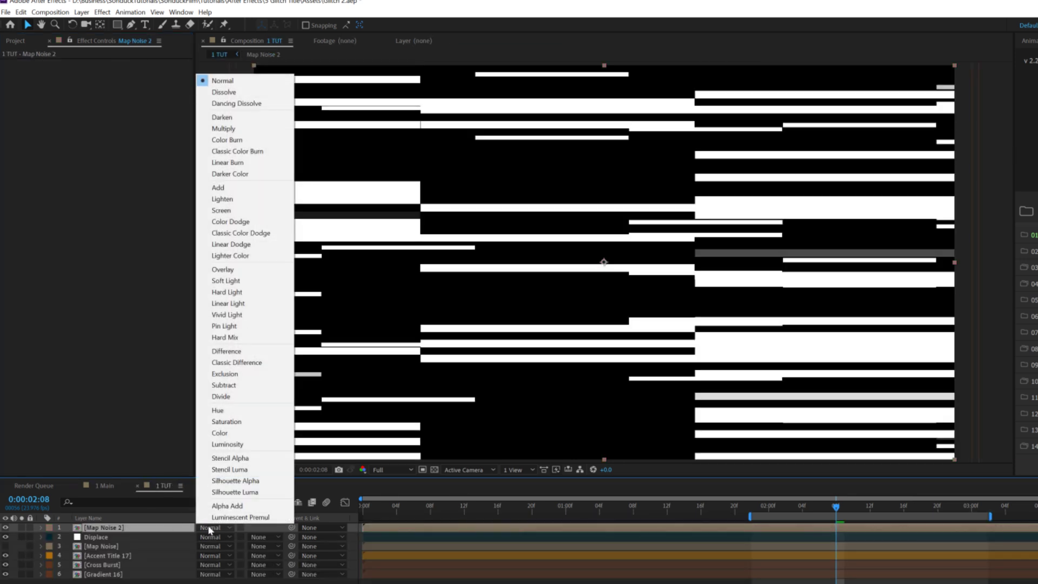
Step: Screen the noise lines over the title and confine them with a rectangular mask around the text
click(221, 210)
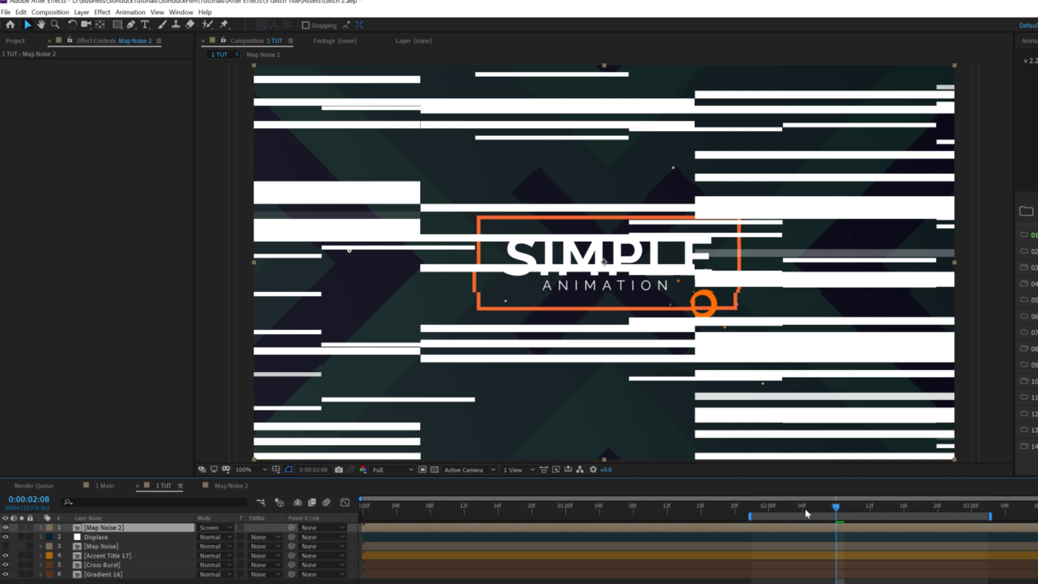
key(space)
key(space)
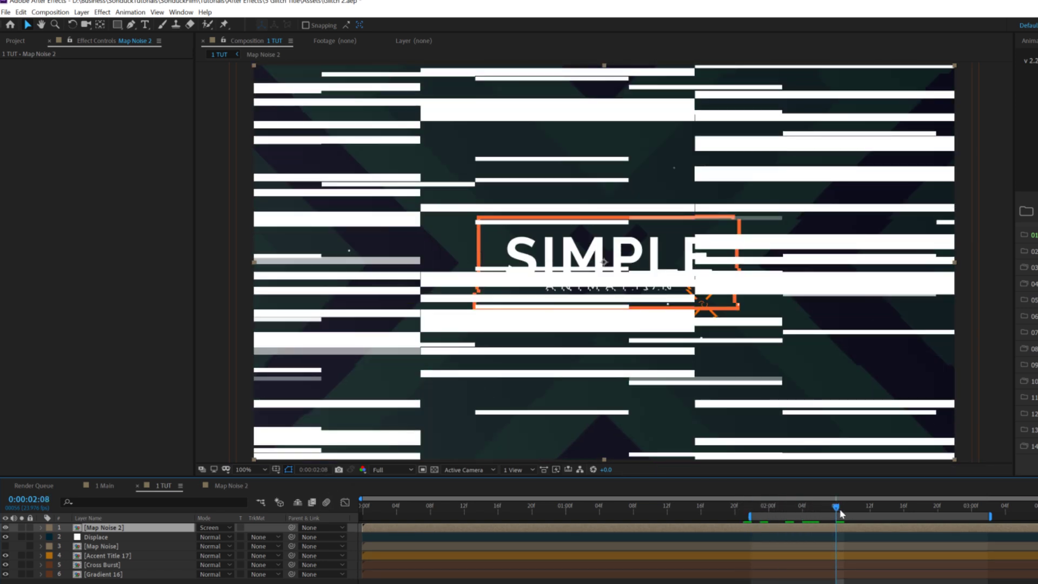
click(846, 510)
click(116, 25)
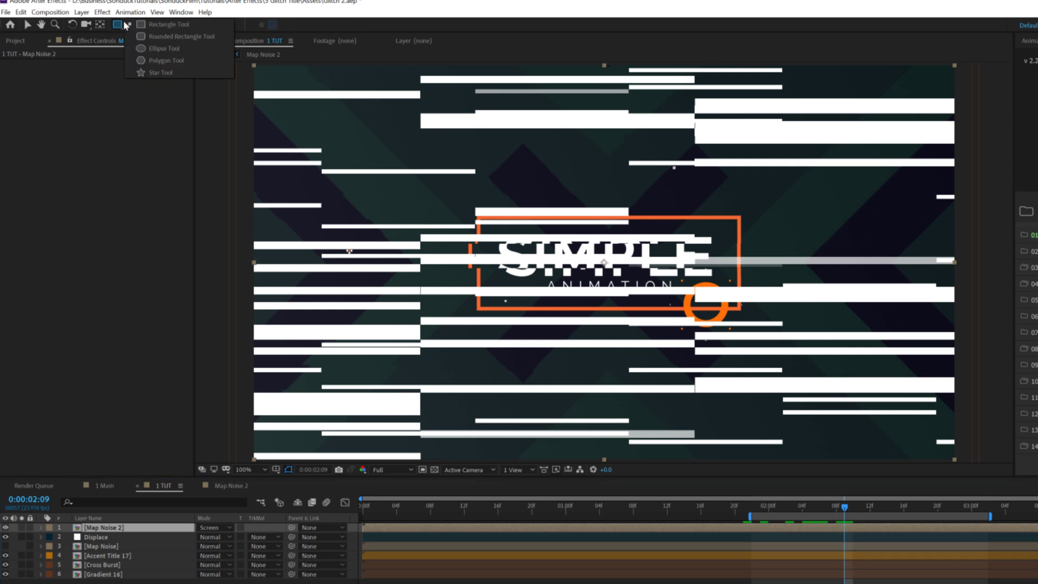
mouse_move(413, 188)
mouse_down()
mouse_move(626, 301)
mouse_move(784, 339)
mouse_up()
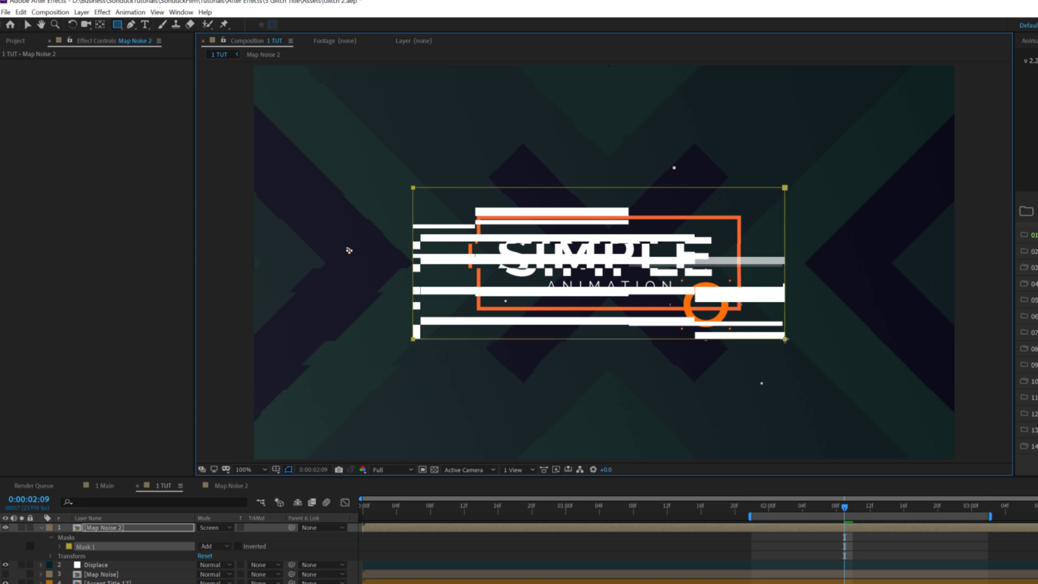
click(349, 251)
Step: Lower Map Noise 2's Fractal Noise Brightness to -159 and check the glitch around 0:00:01:22
mouse_move(813, 506)
mouse_down()
mouse_move(748, 506)
mouse_move(794, 508)
mouse_up()
click(831, 508)
click(151, 528)
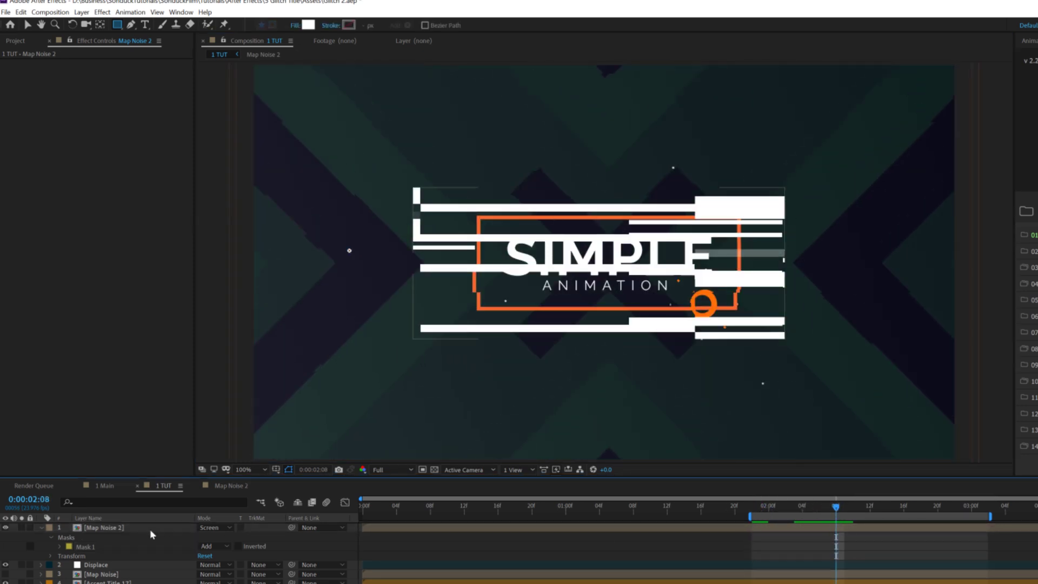
double_click(114, 529)
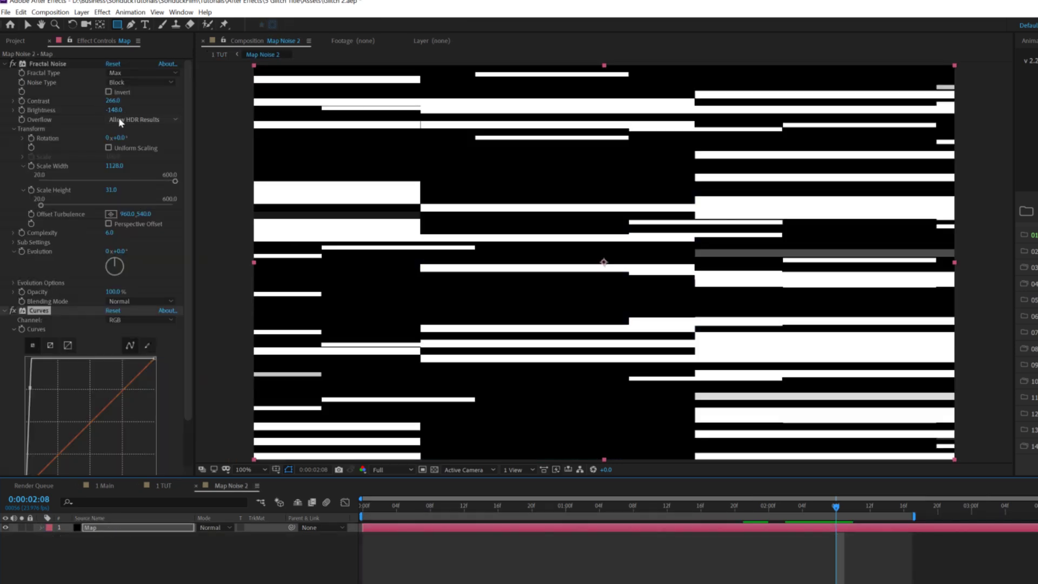
drag(120, 111, 93, 114)
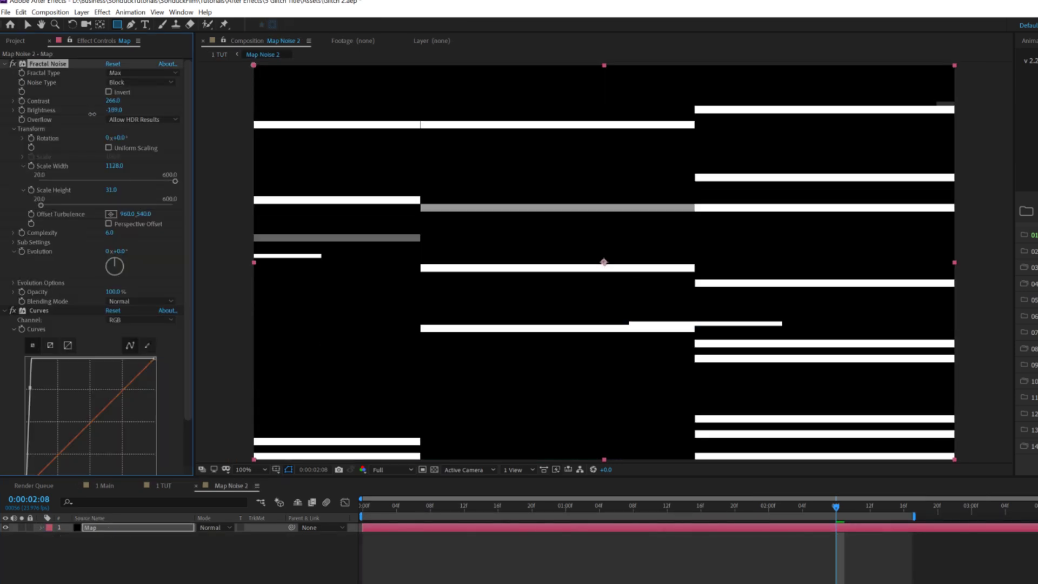
click(165, 486)
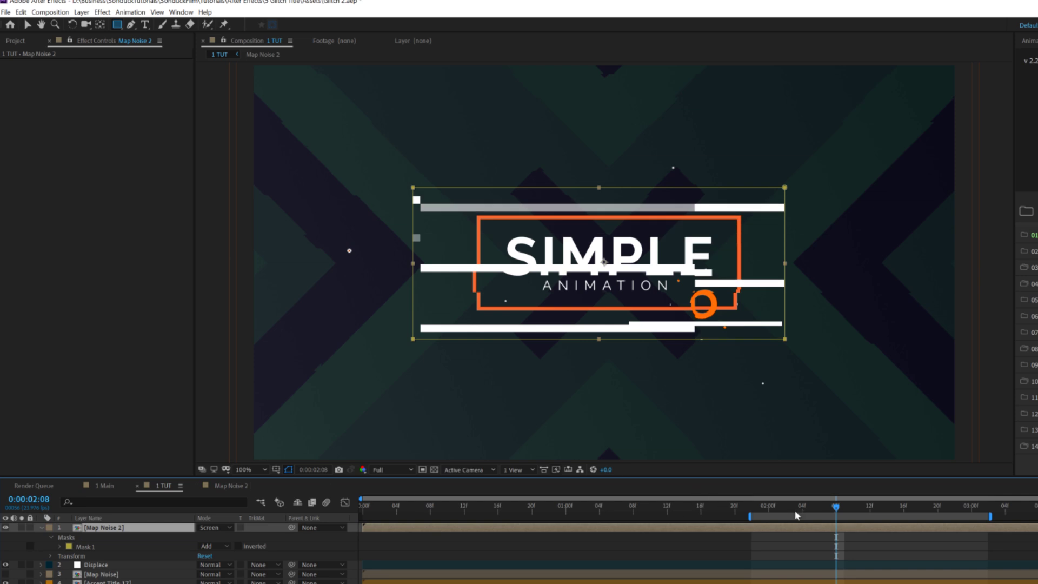
drag(795, 511, 708, 515)
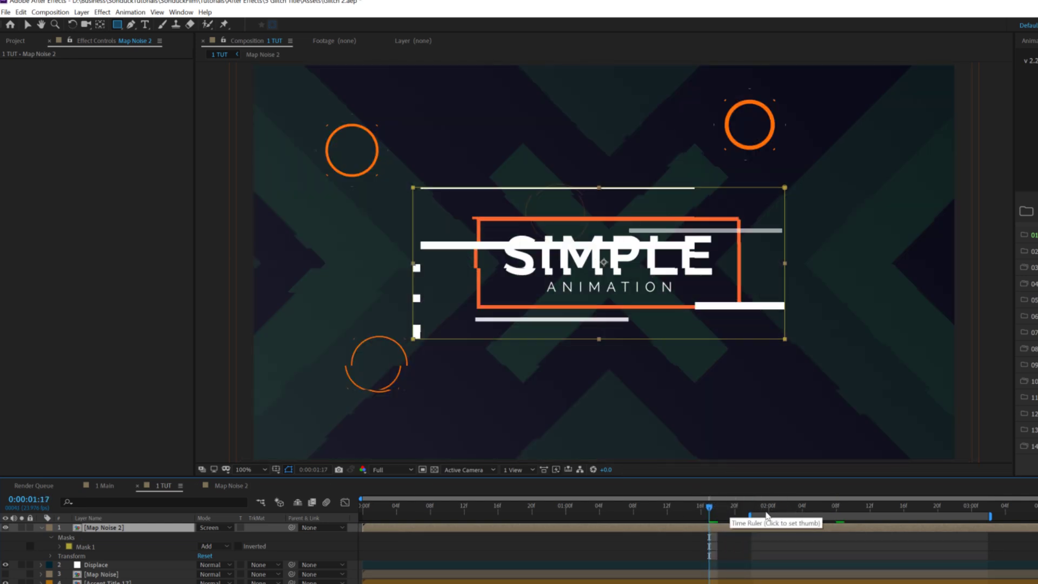
click(751, 506)
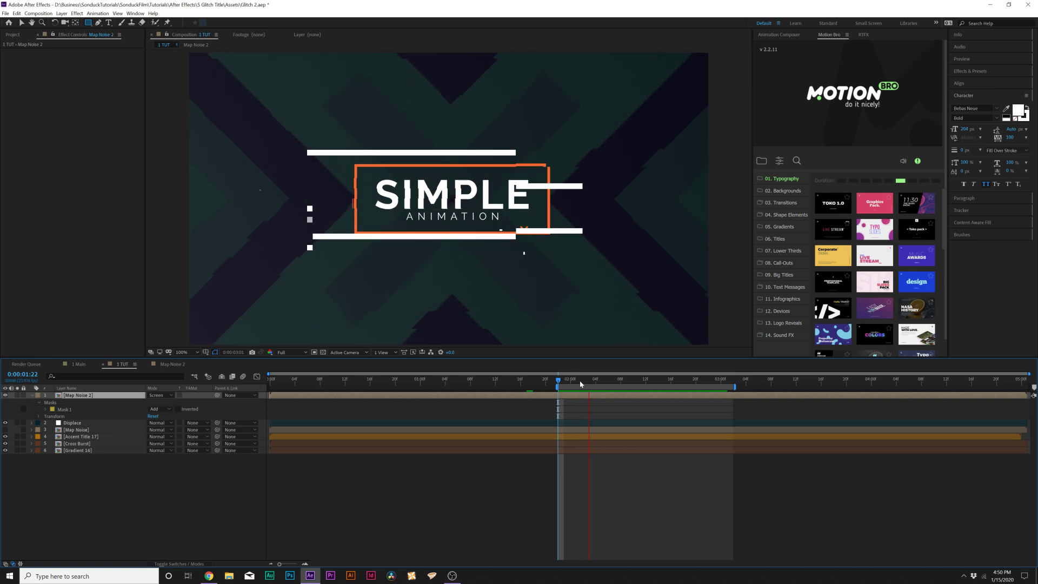
Step: Trim Map Noise 2 to start around 1:07 and slide it earlier in time
key(space)
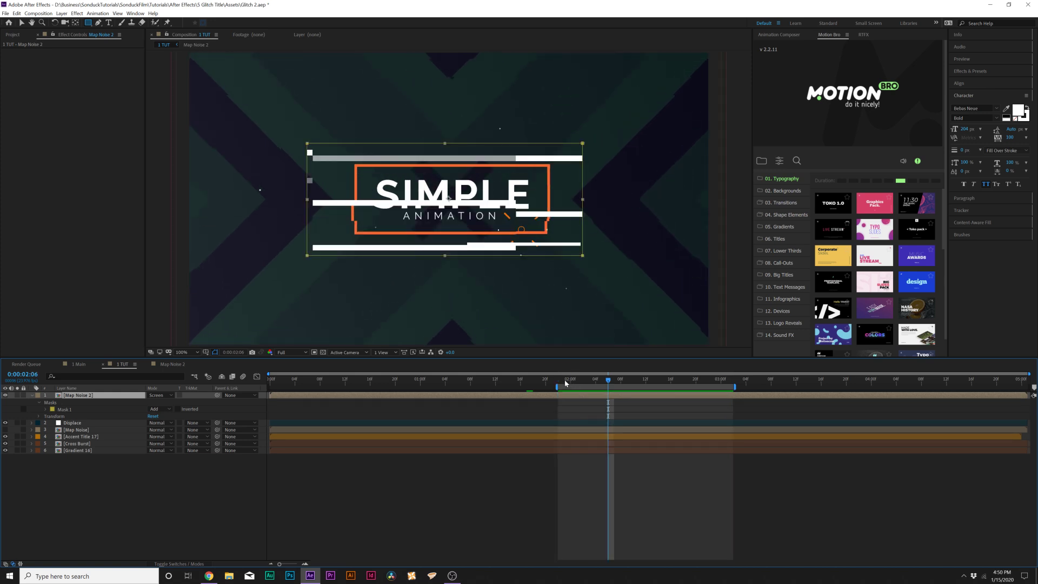
key(shift+Page_Up)
drag(268, 395, 499, 399)
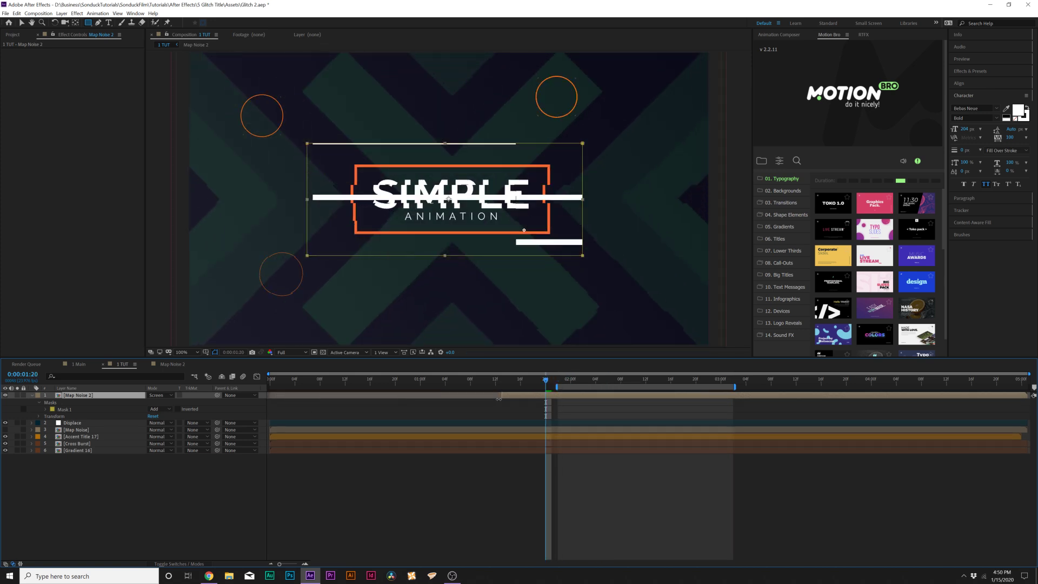
click(677, 379)
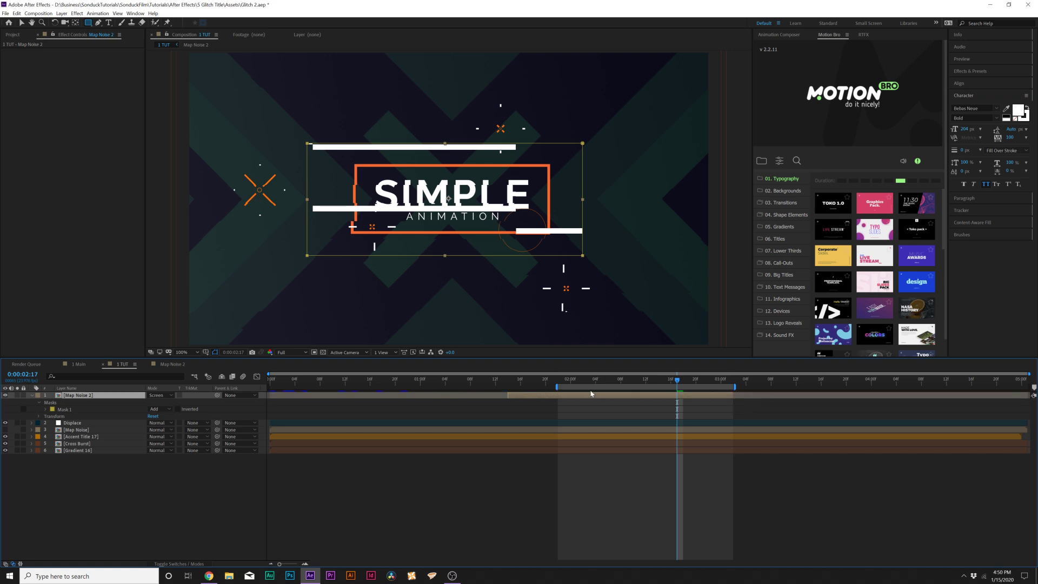
drag(591, 394, 489, 398)
click(407, 380)
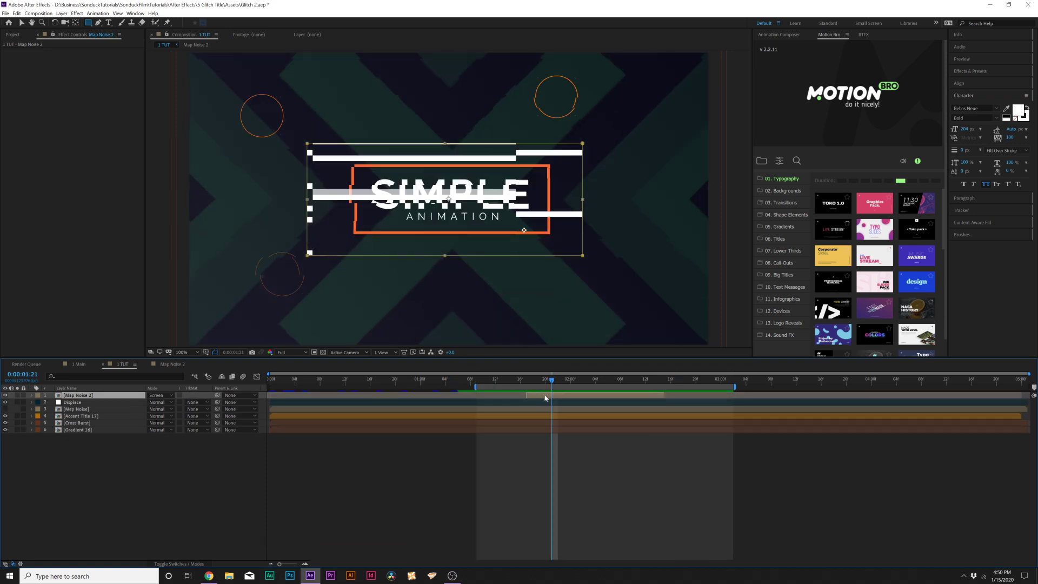
Step: Duplicate Map Noise 2, stagger the two layers' timing, and preview from 0:00:02:05
key(ctrl+d)
drag(549, 397, 833, 403)
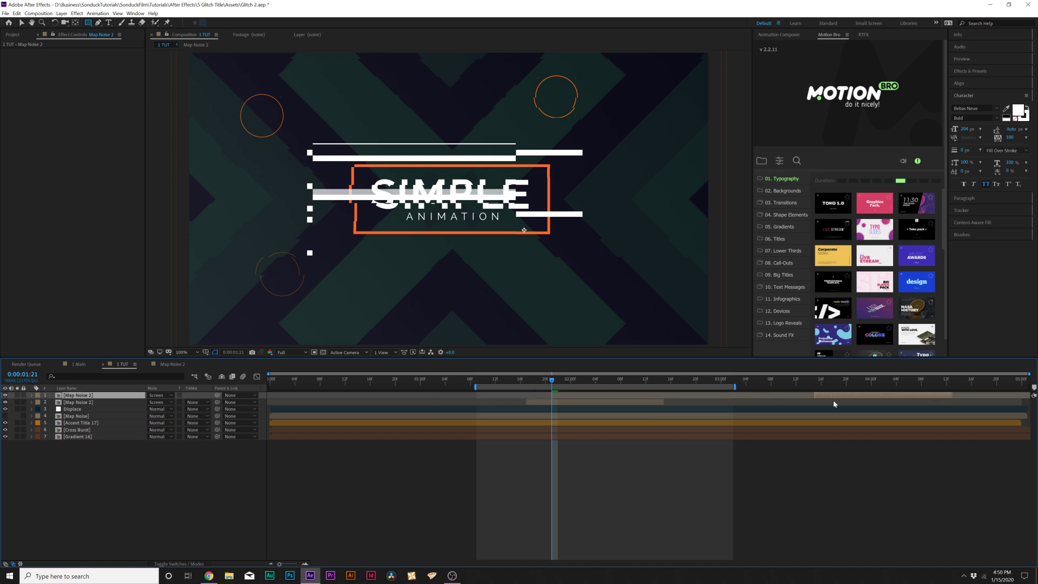
key(v)
drag(551, 380, 896, 380)
drag(541, 403, 441, 402)
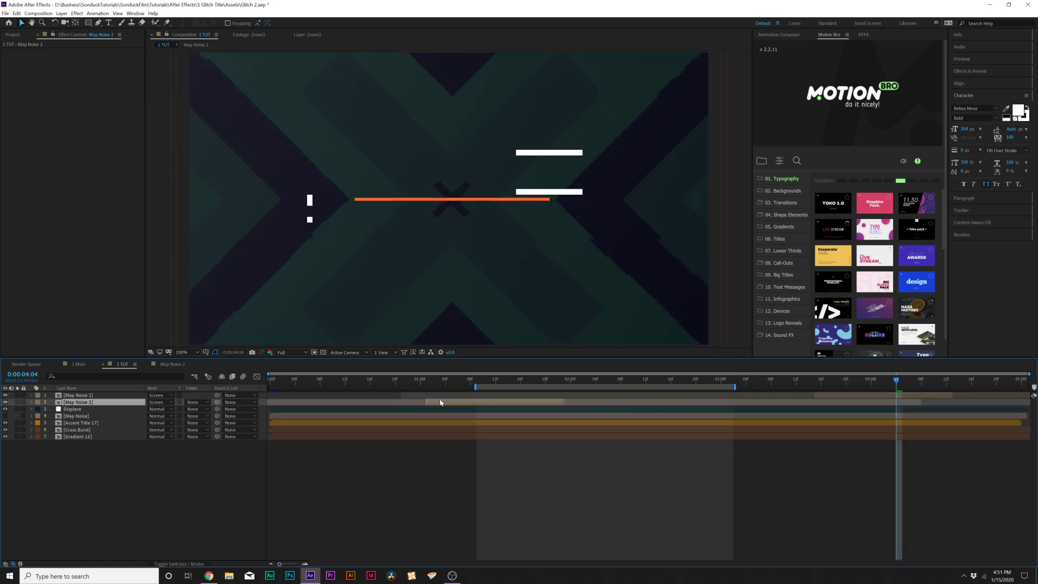
drag(816, 396, 653, 397)
click(645, 380)
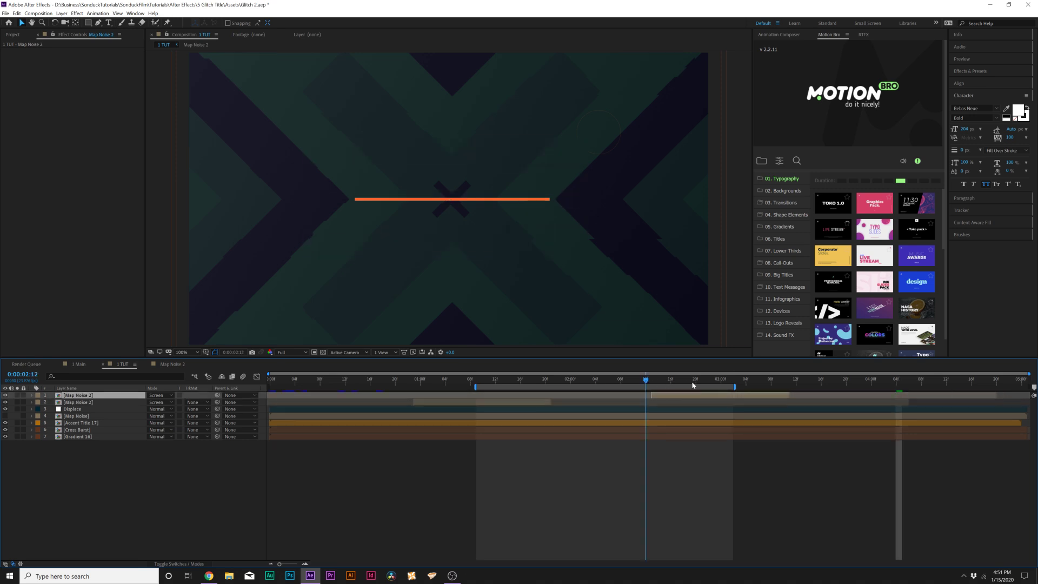
click(601, 380)
key(space)
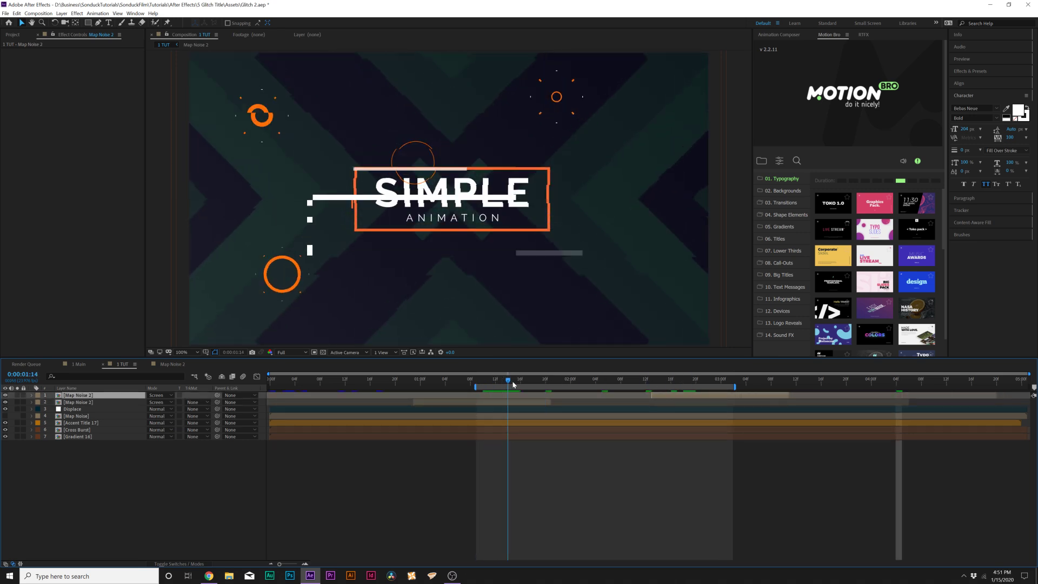
click(81, 237)
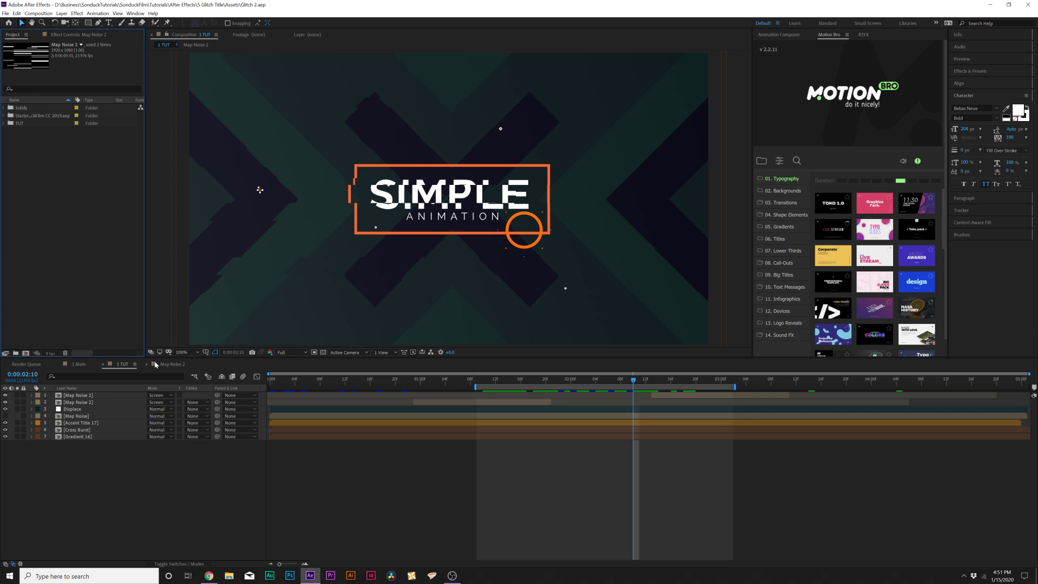
Step: Drag Title 30 from Starter > Titles into DEMO and scrub to reveal SMOOTH TITLE ANIMATION
click(290, 267)
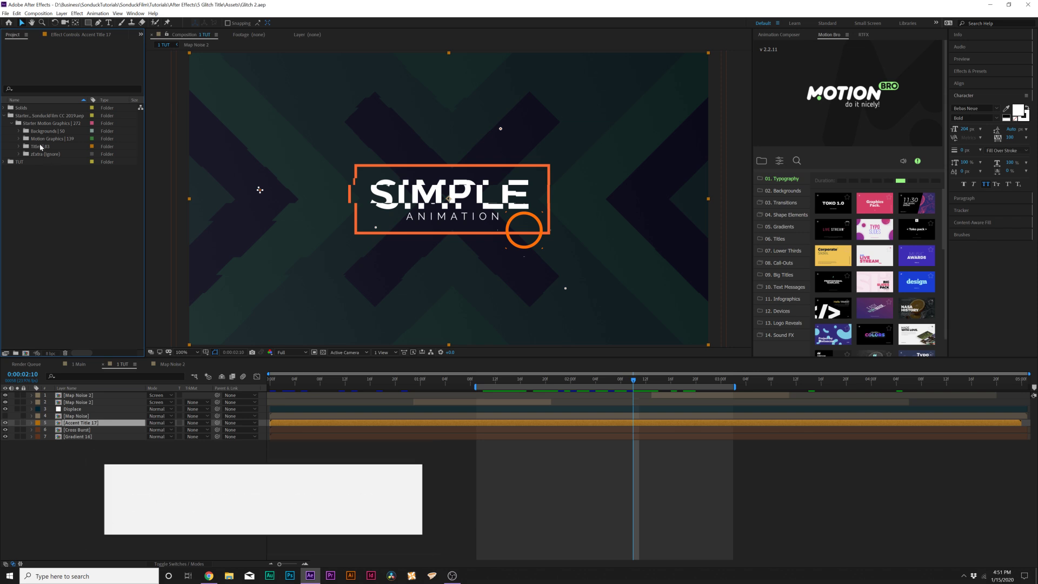
click(39, 146)
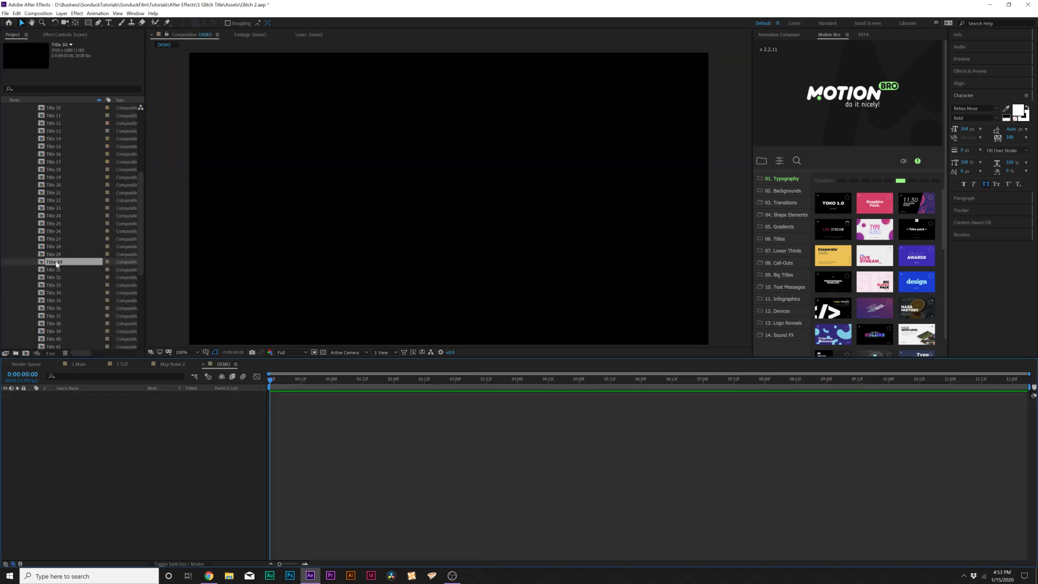
scroll(53, 238, up, 3)
scroll(53, 236, down, 3)
scroll(54, 264, up, 3)
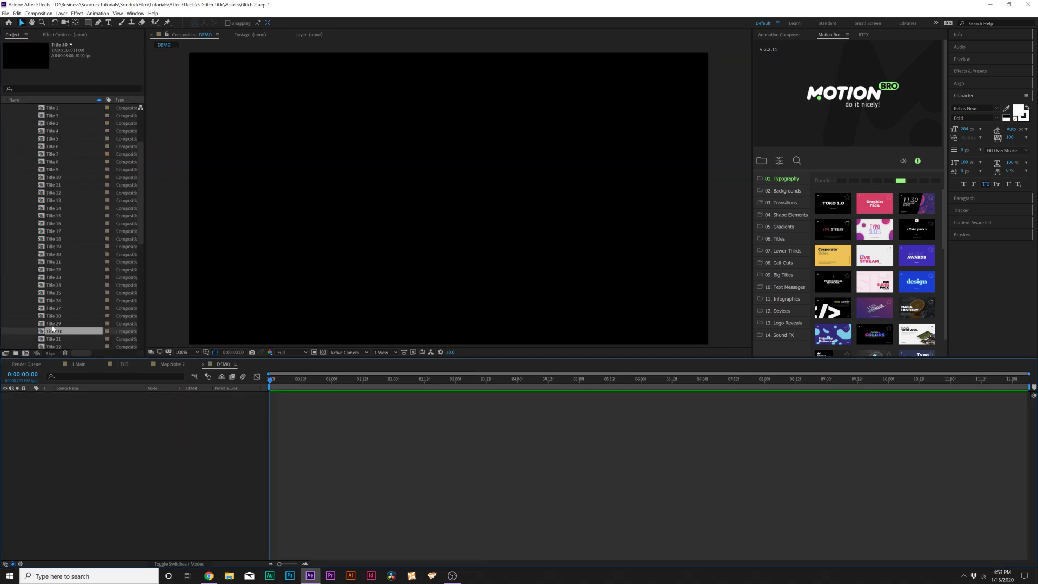
drag(52, 327, 509, 381)
drag(398, 400, 392, 398)
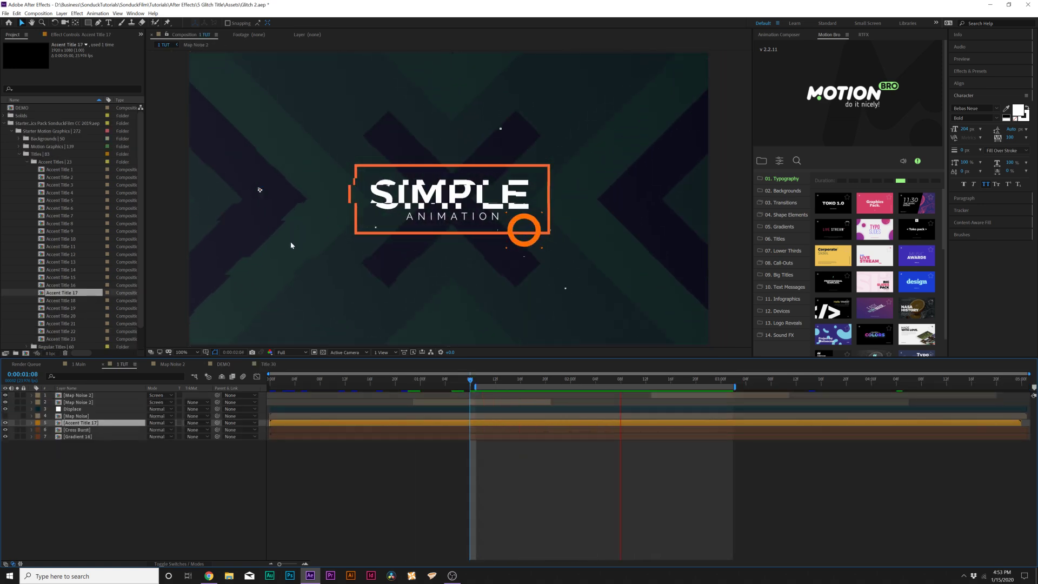
key(space)
Step: Add Circle Line Burst 4 from Motion Graphics > Burst to the composition
click(267, 364)
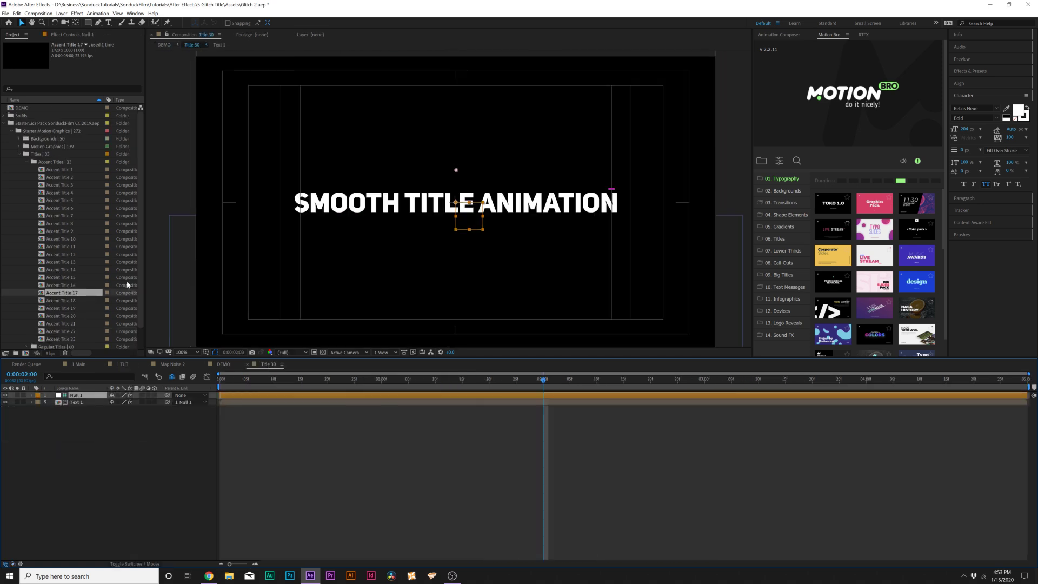
click(19, 154)
click(19, 147)
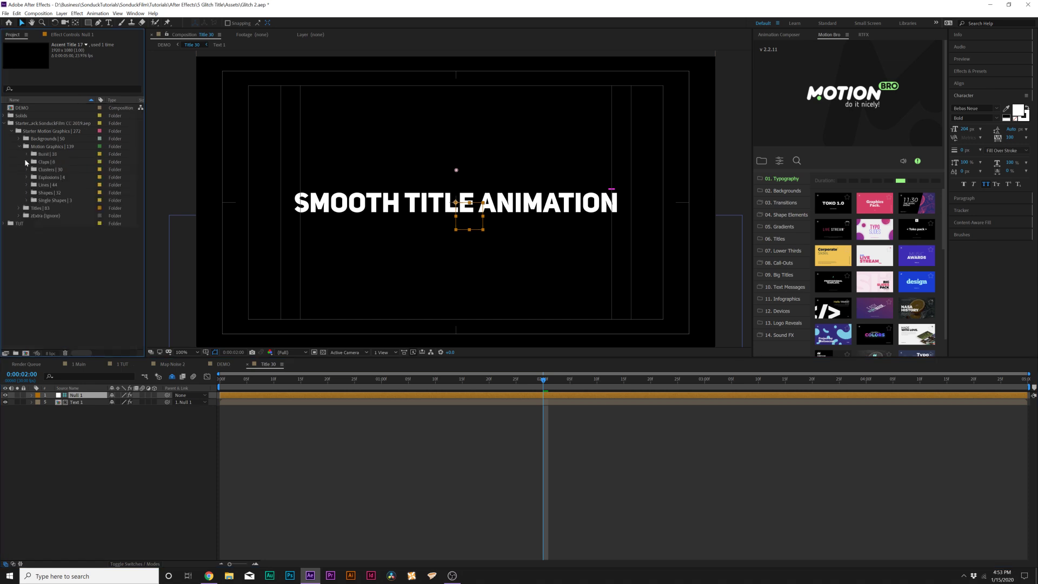
click(27, 154)
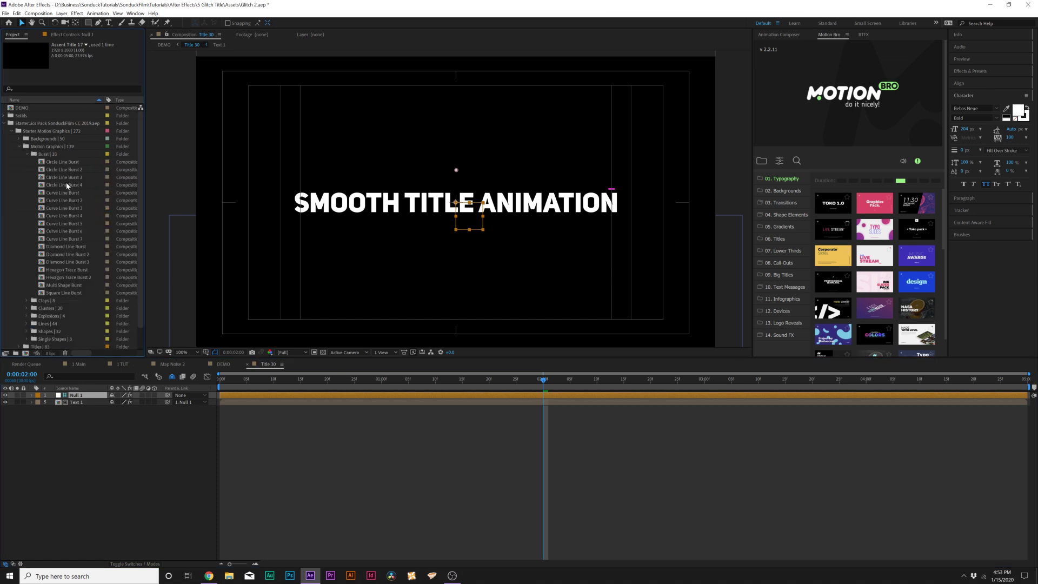
drag(67, 185, 205, 397)
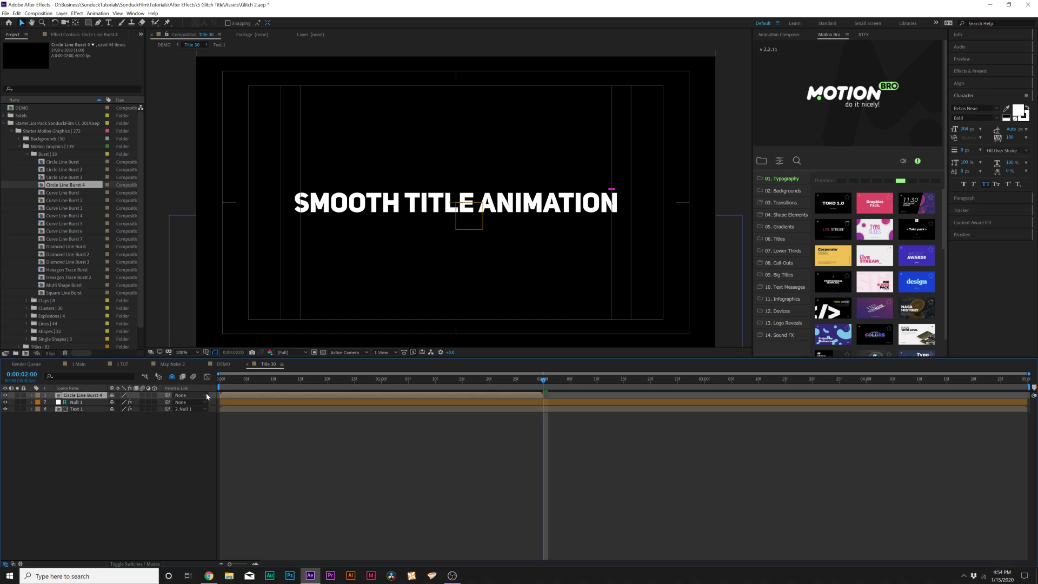
Step: In DEMO, shrink the burst to 37%, move it upper left, and duplicate it with later timing
click(224, 364)
click(309, 384)
key(s)
drag(158, 402, 124, 402)
click(449, 199)
drag(448, 199, 323, 128)
key(ctrl+d)
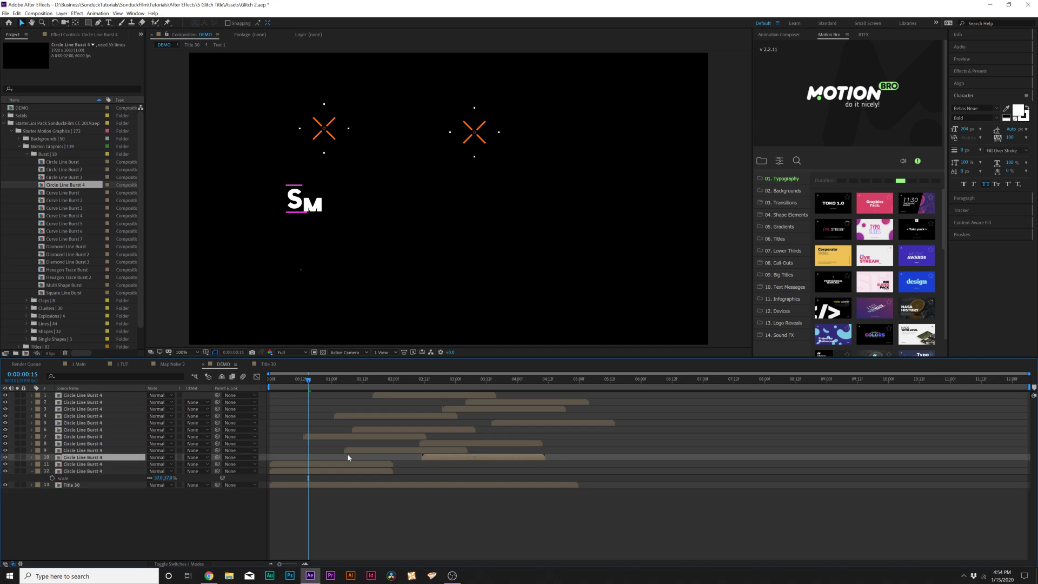
drag(347, 457, 396, 461)
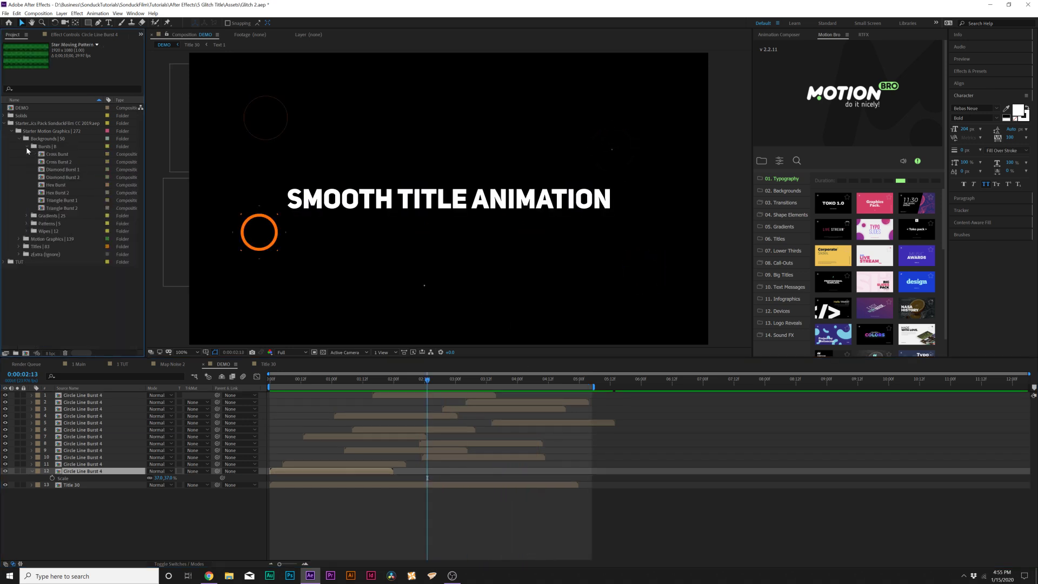
Step: Drag the Diamond Burst 1 element from Backgrounds > Bursts into the DEMO timeline
click(64, 170)
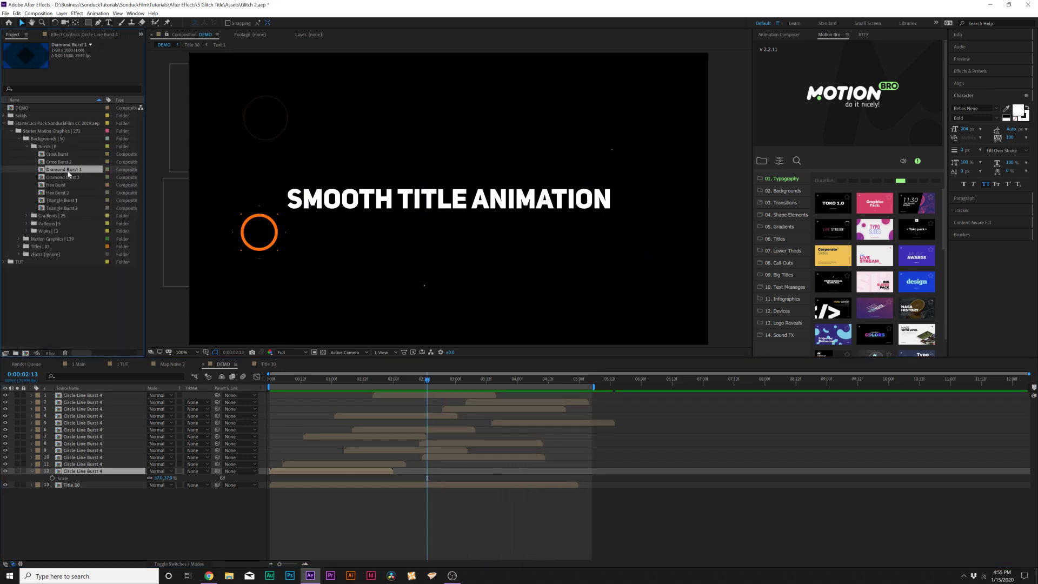
drag(69, 174, 140, 493)
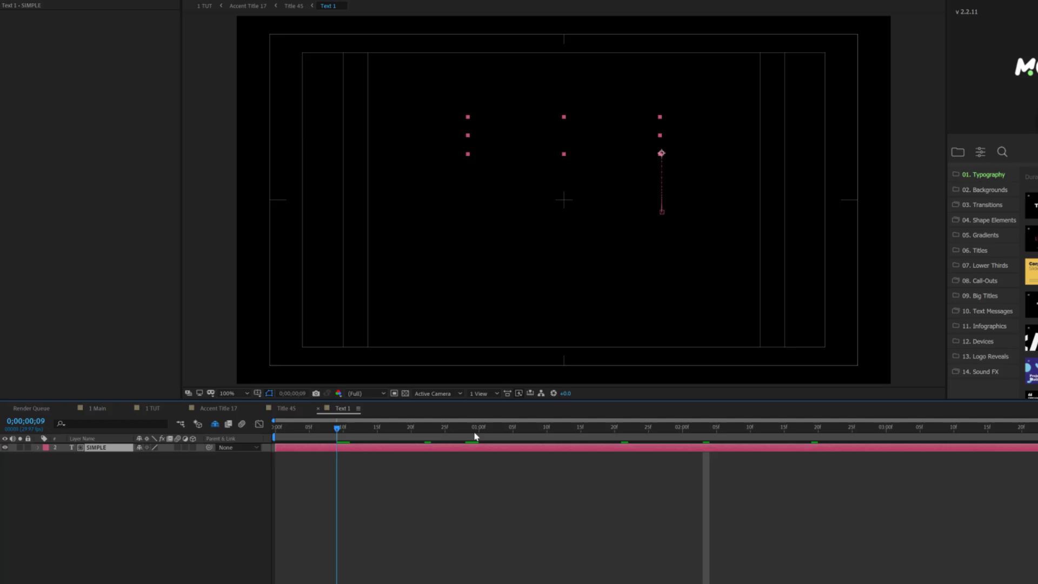
Step: Add an Opacity animator to the SIMPLE text and set its Opacity to 0%
drag(378, 386, 580, 386)
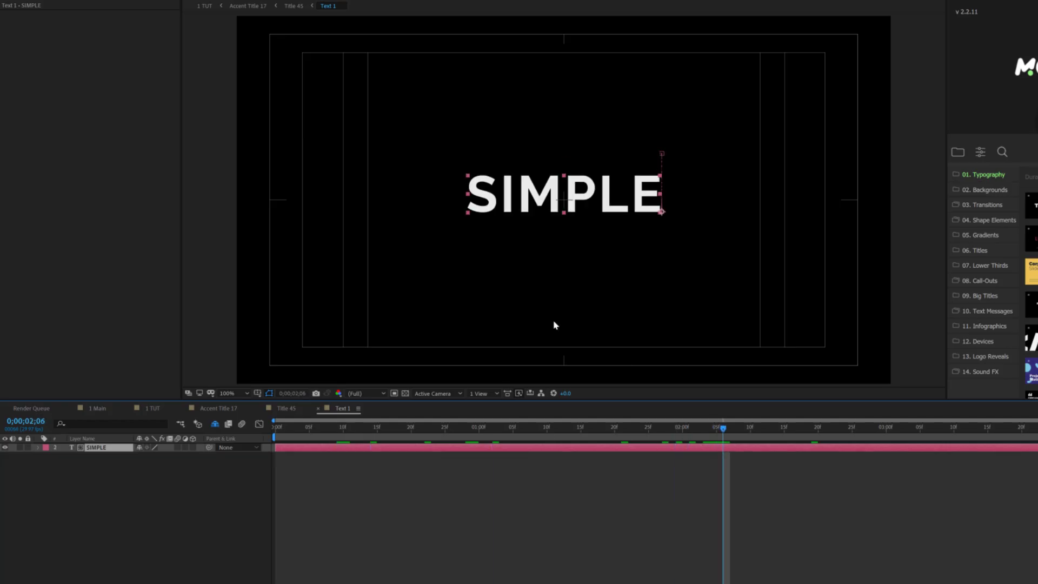
click(38, 448)
click(198, 457)
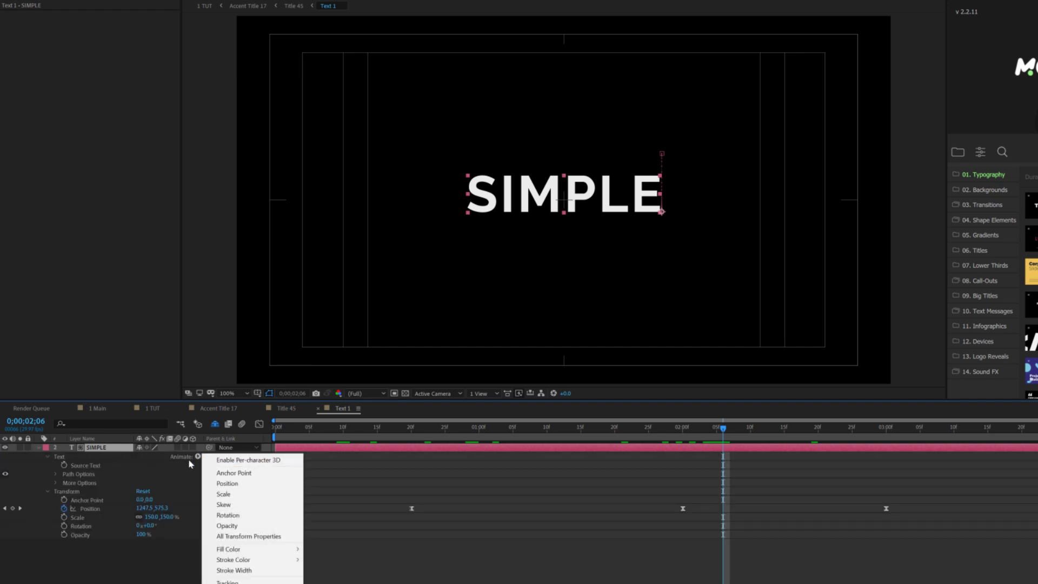
click(233, 529)
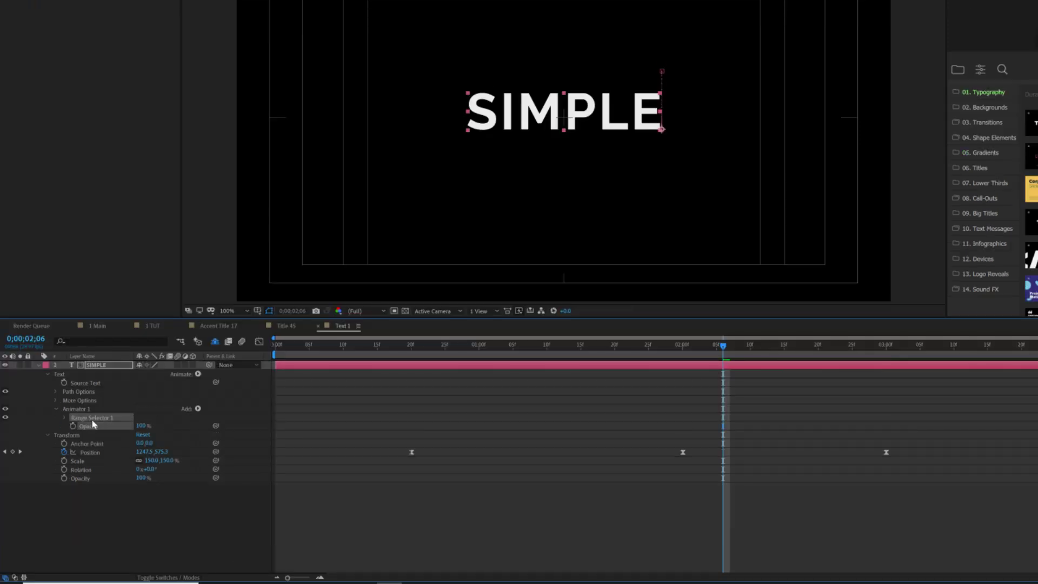
drag(141, 425, 97, 425)
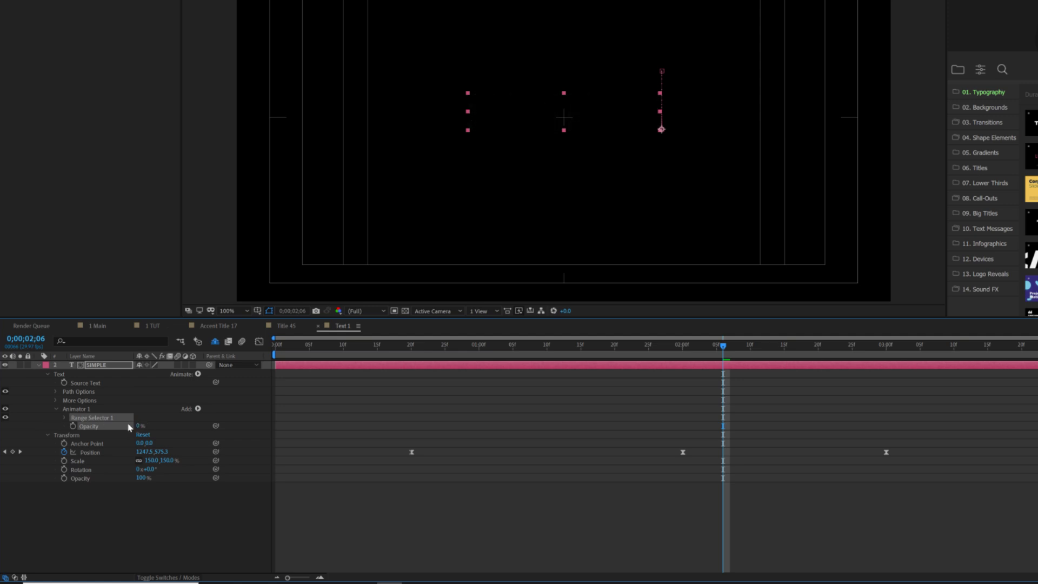
Step: Turn on Randomize Order in the Range Selector's Advanced options and set End to 0%
click(63, 419)
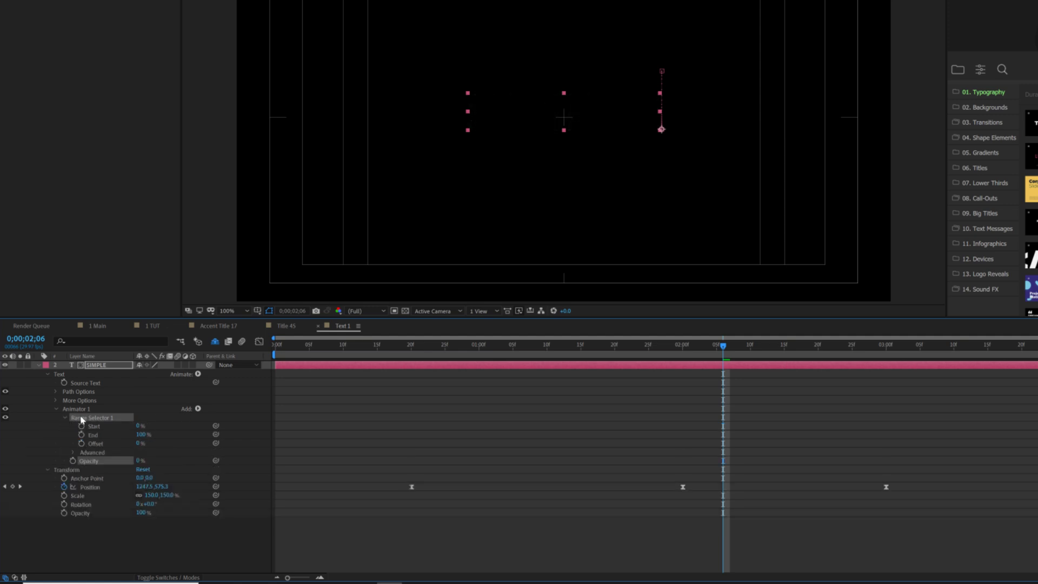
click(73, 453)
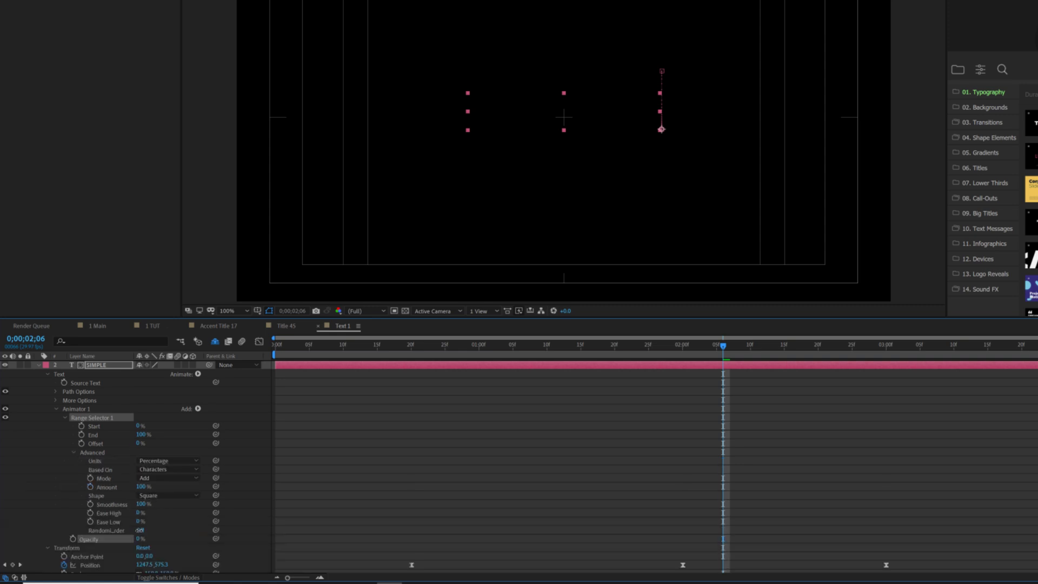
click(140, 530)
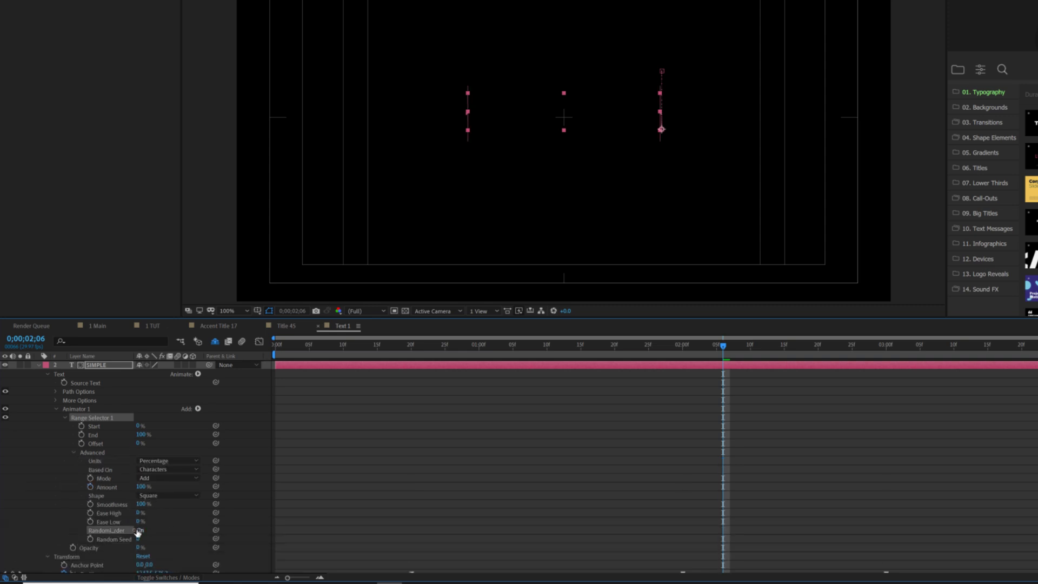
mouse_move(143, 435)
mouse_down()
mouse_move(129, 435)
mouse_move(157, 434)
mouse_up()
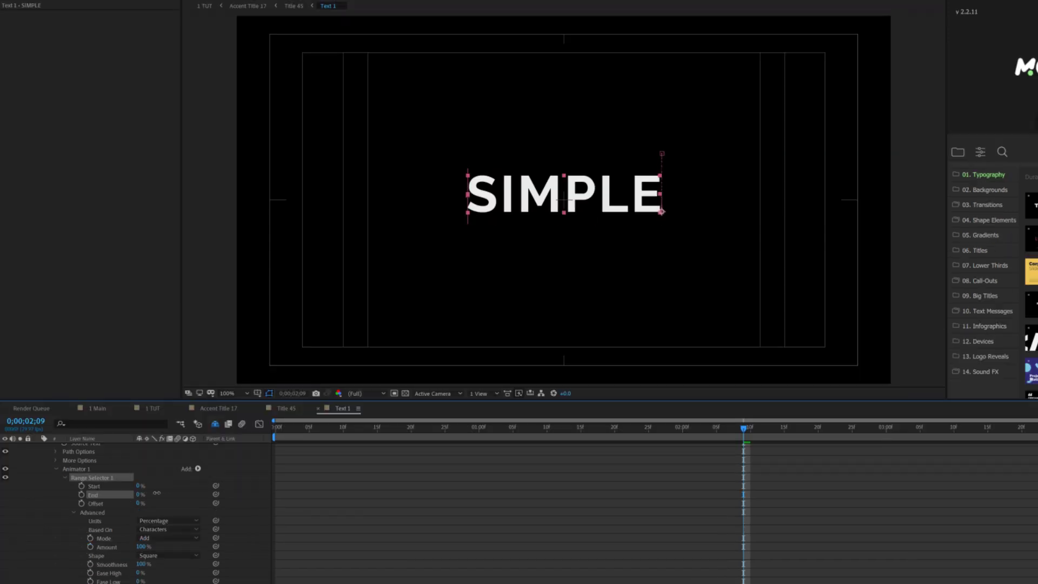
Step: Add a wiggle(4,50) expression to the SIMPLE text's Range Selector End
alt+click(81, 495)
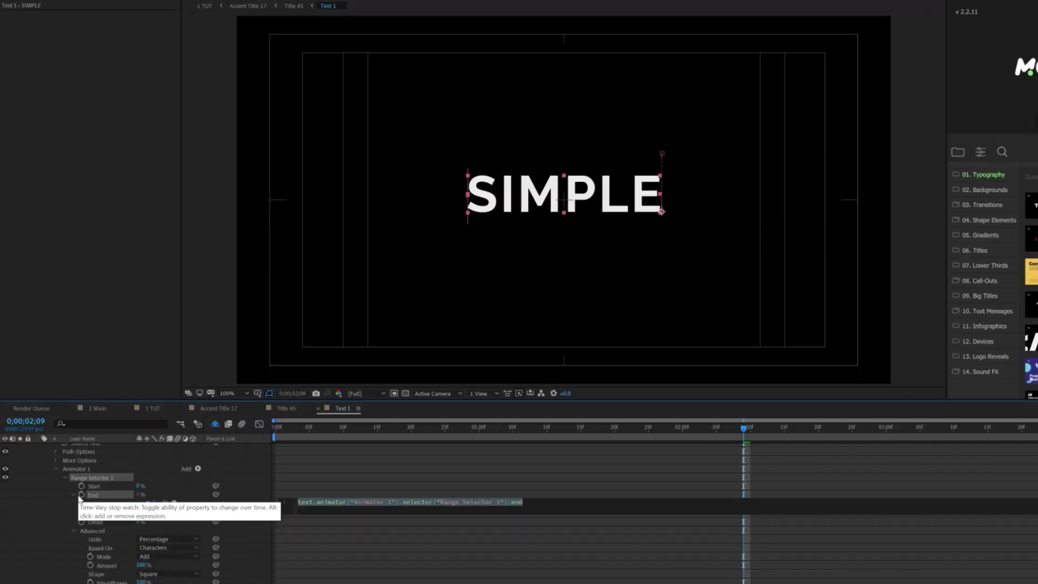
text(wiggle(4,50)
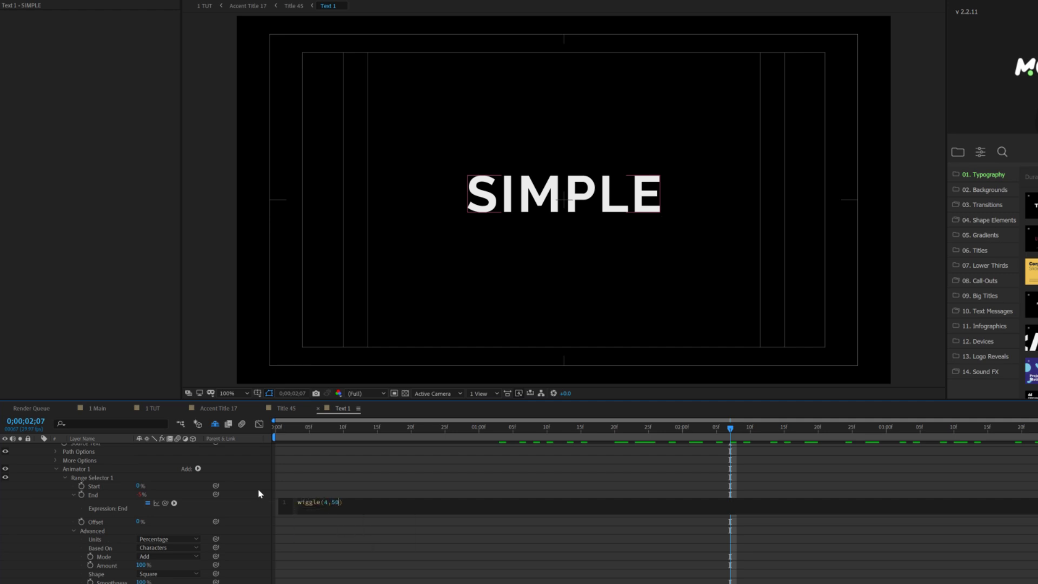
click(556, 464)
Step: Preview the flickering letters, then return to the 1 TUT composition
key(space)
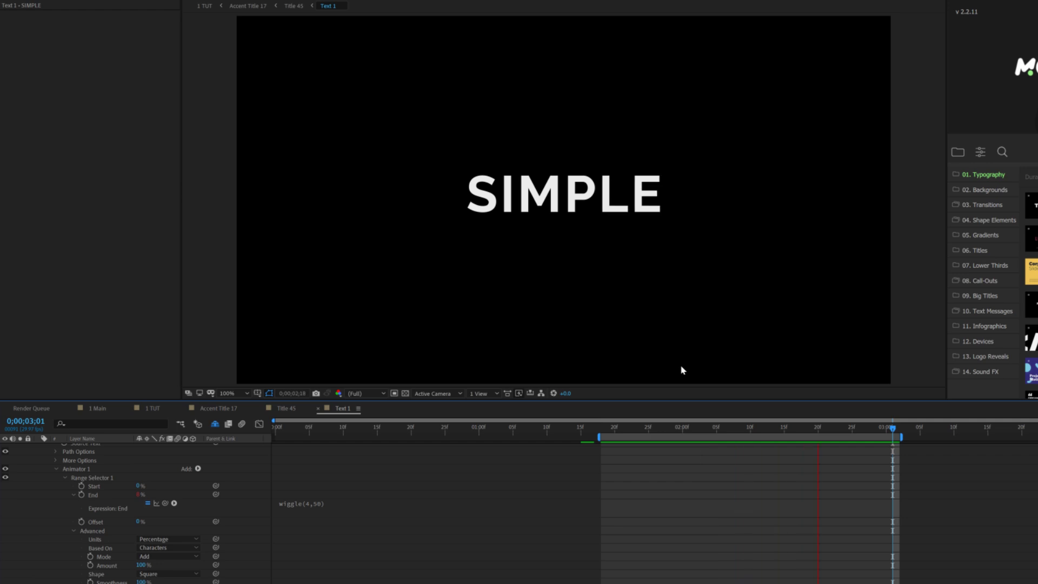
key(space)
click(82, 492)
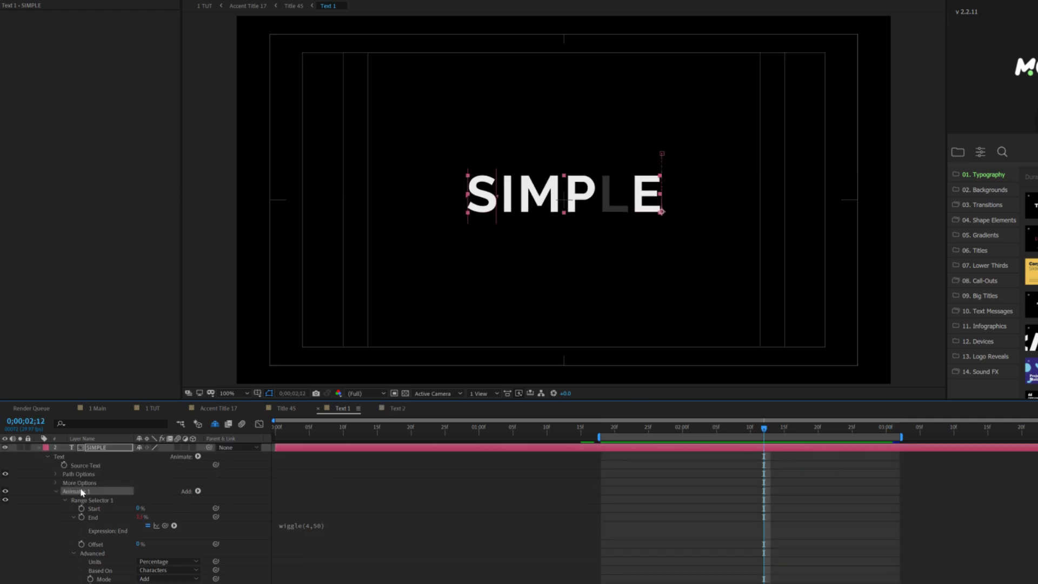
click(398, 409)
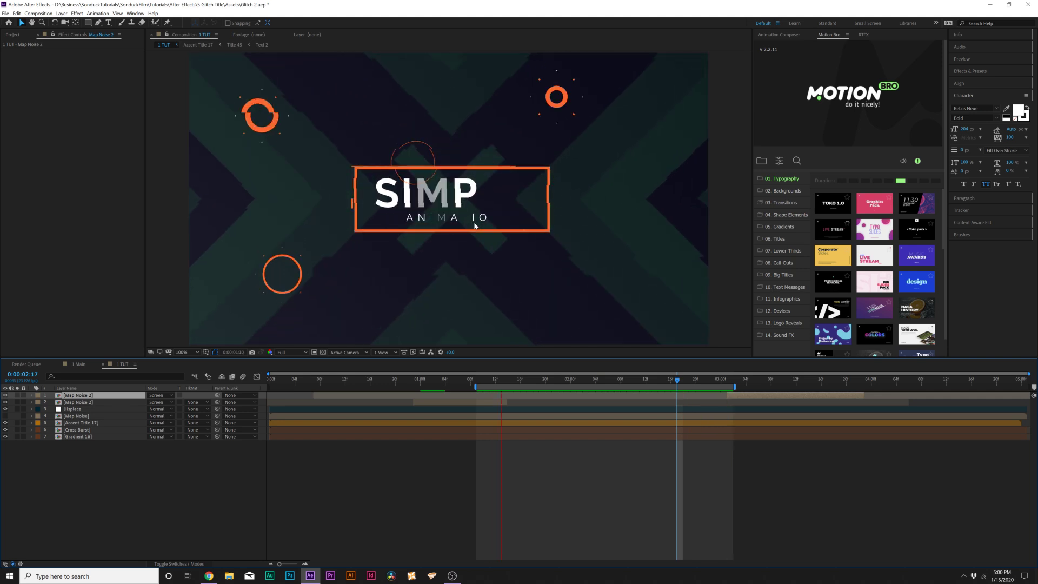
Step: Add a Generate > Fill effect to Accent Title 17 with a magenta-pink colour
click(420, 196)
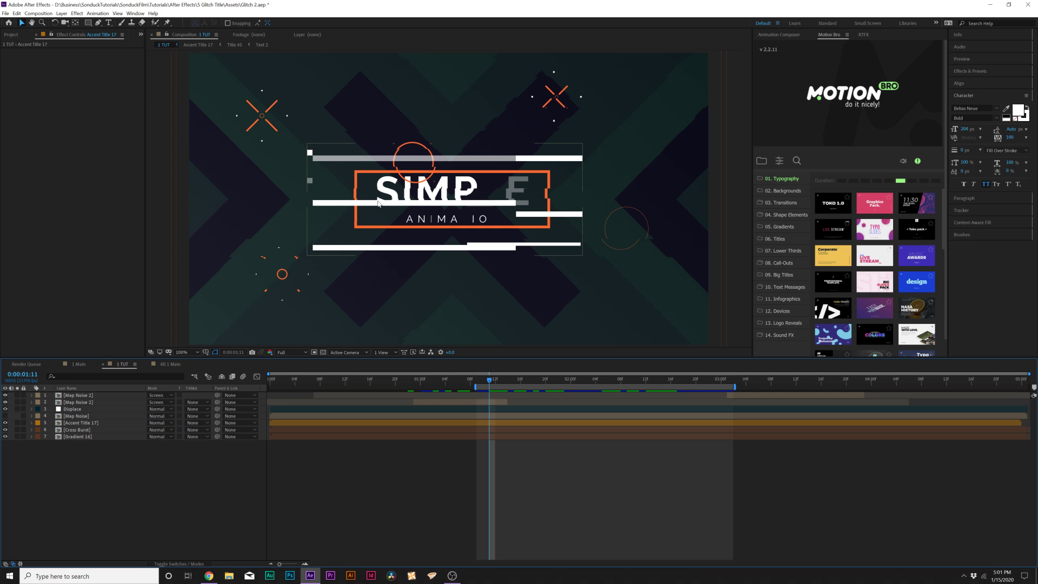
click(75, 424)
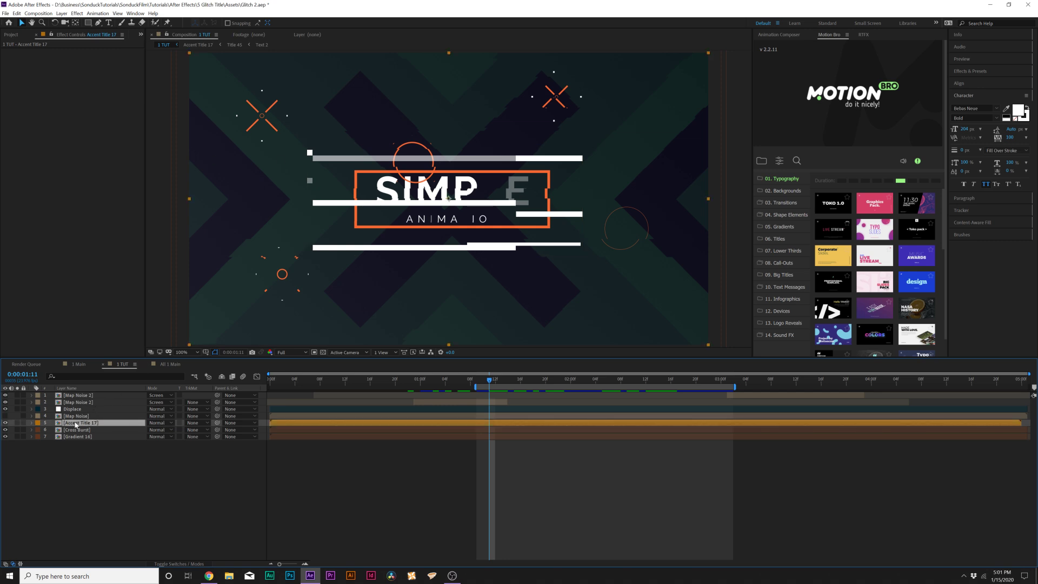
click(77, 13)
mouse_move(103, 122)
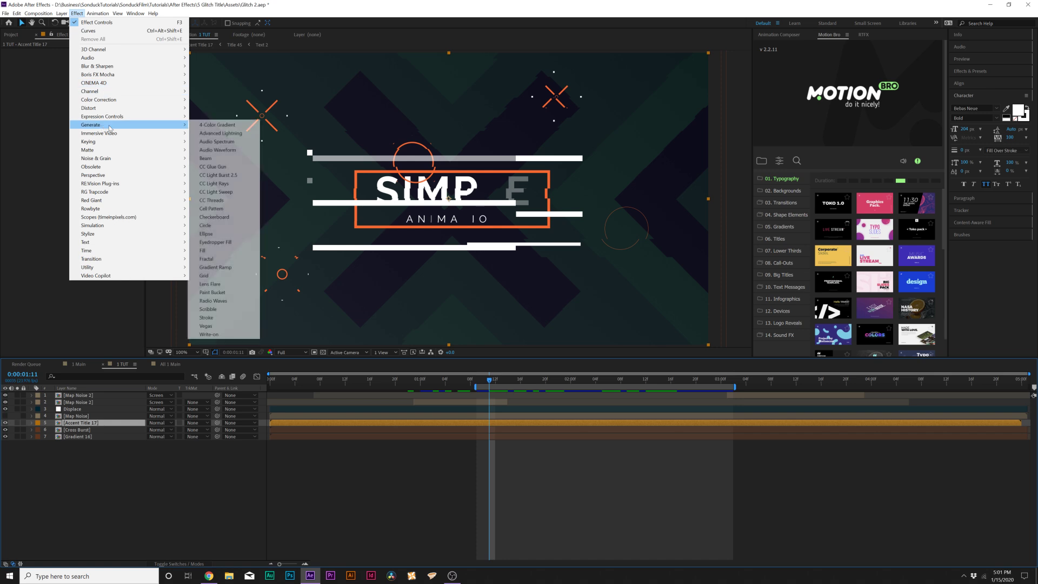
click(214, 252)
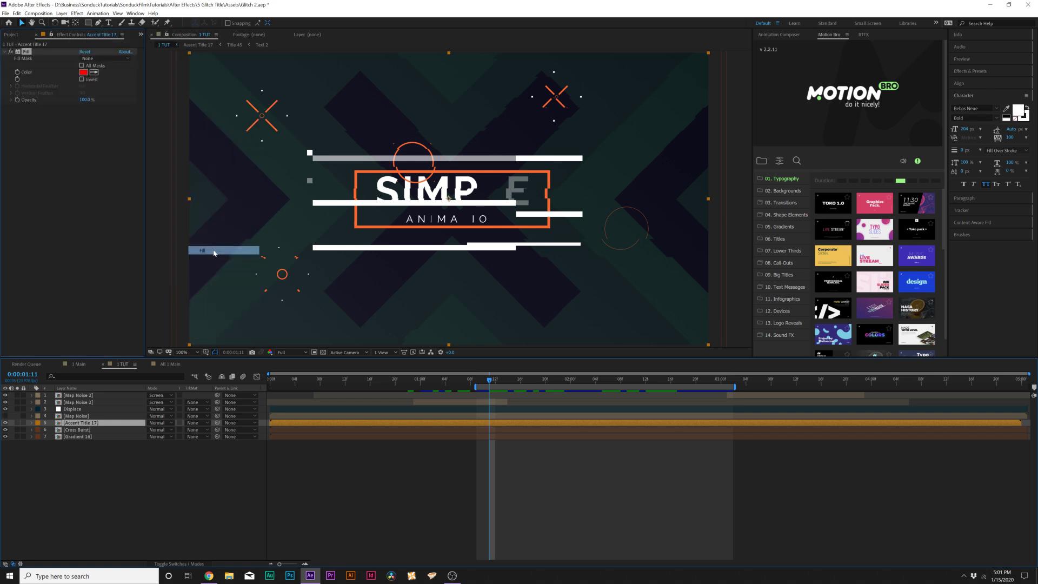
click(84, 72)
drag(621, 258, 621, 216)
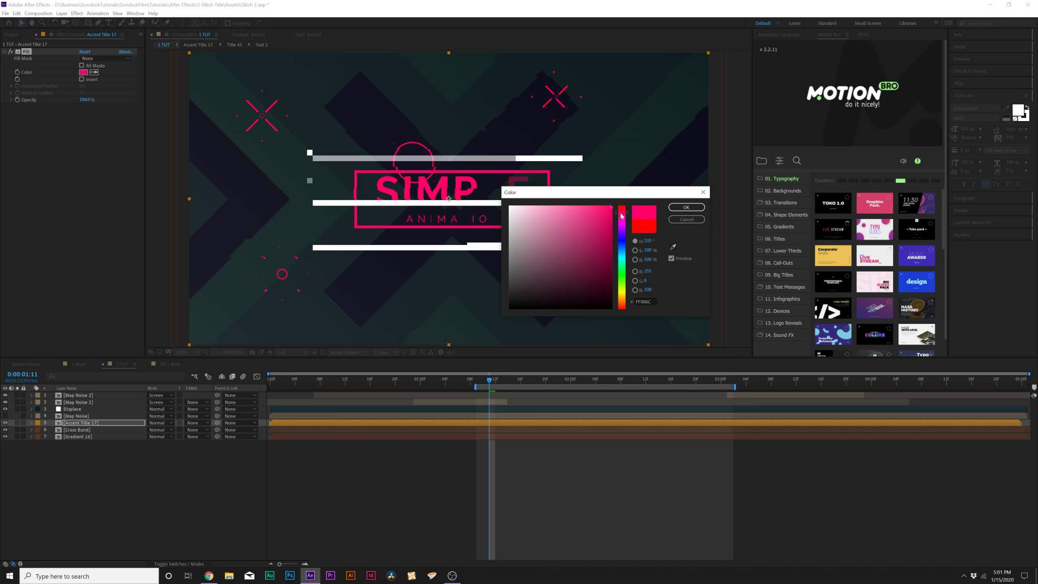
click(685, 207)
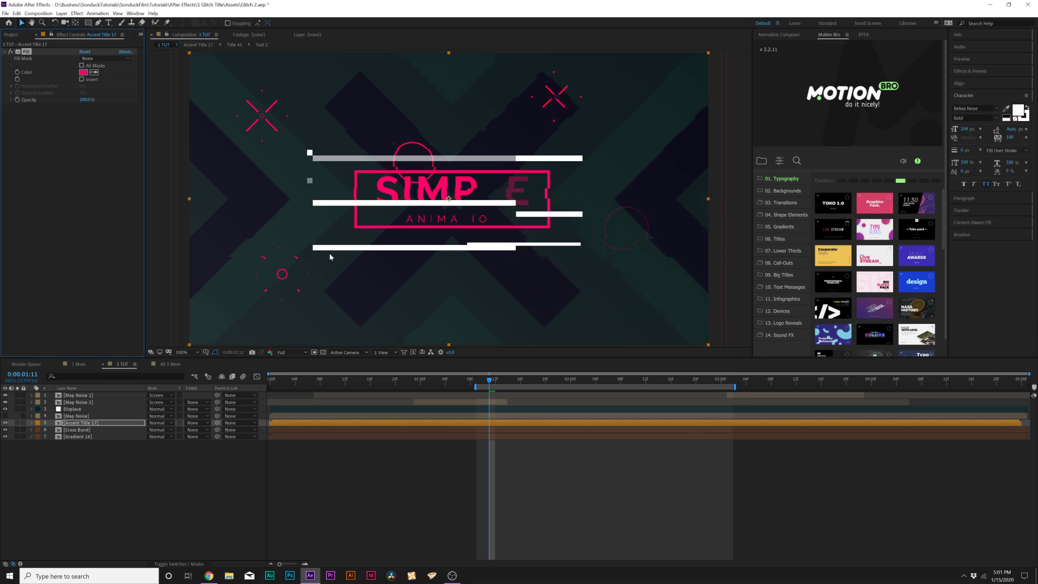
click(93, 24)
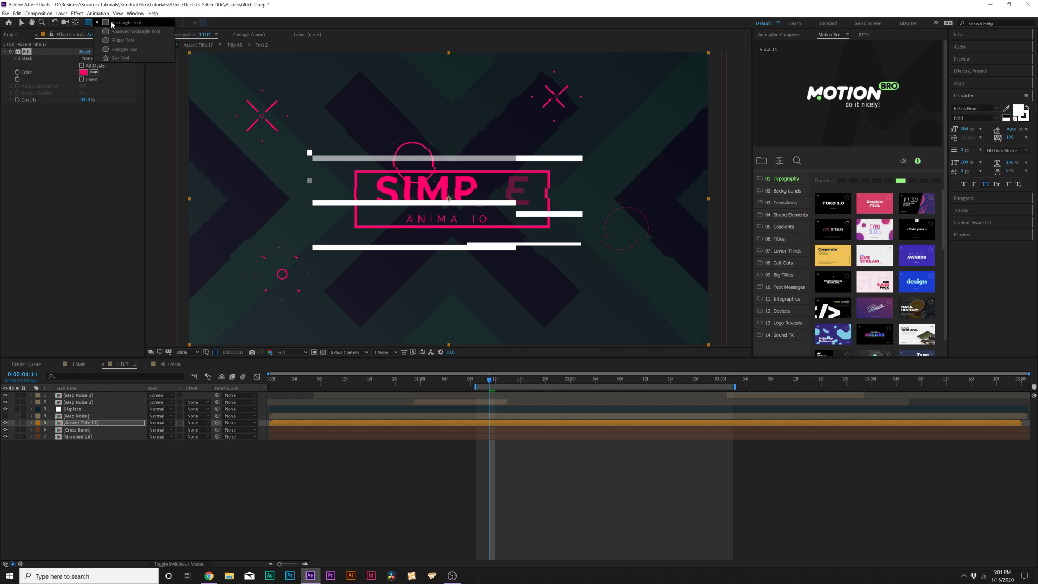
Step: Draw a rectangle mask on Accent Title 17 just left of the composition frame
key(comma)
key(comma)
drag(315, 288, 369, 102)
key(ctrl+z)
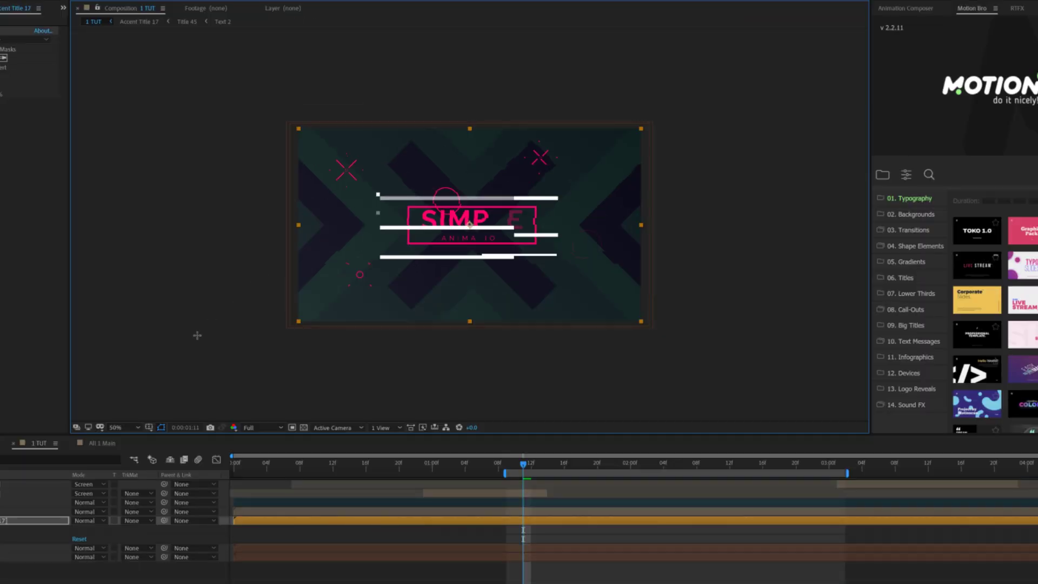
mouse_move(240, 285)
mouse_down()
mouse_move(311, 108)
mouse_move(288, 105)
mouse_up()
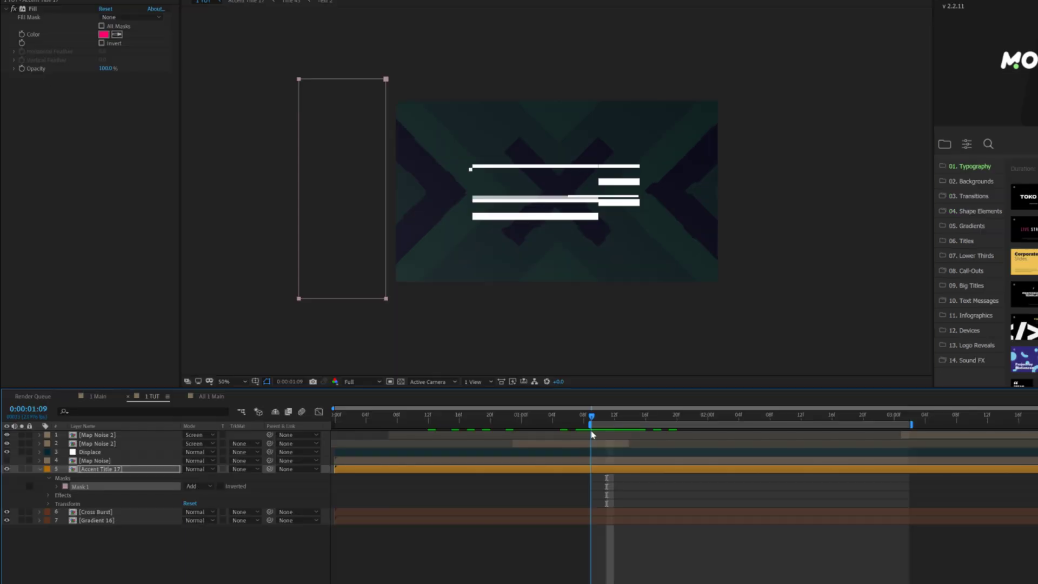
Step: Keyframe Mask Path at 0:00:01:09, then move the mask right of the frame at 0:00:02:00
key(Page_Up)
key(Page_Up)
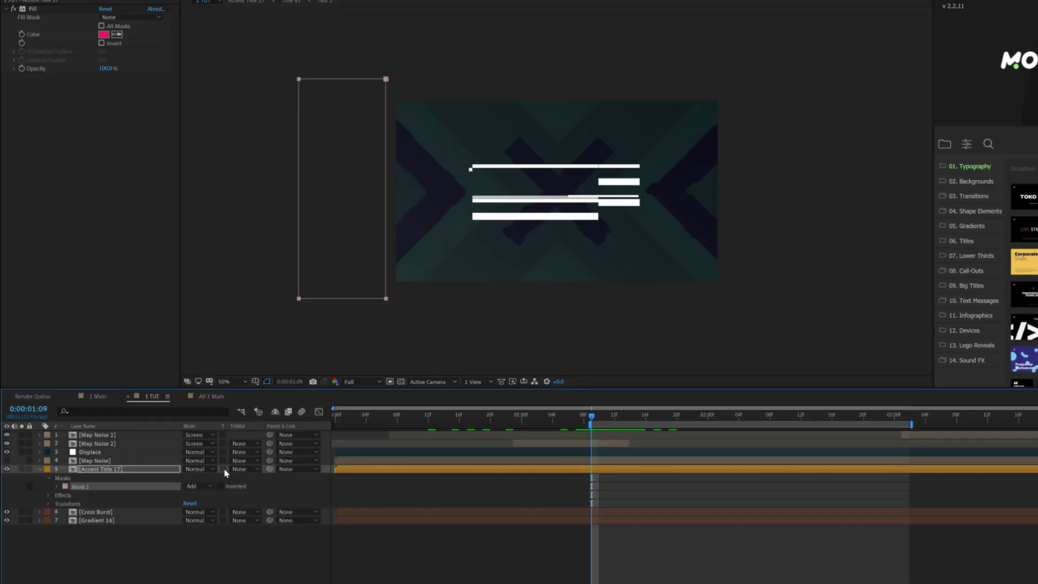
click(57, 486)
click(73, 495)
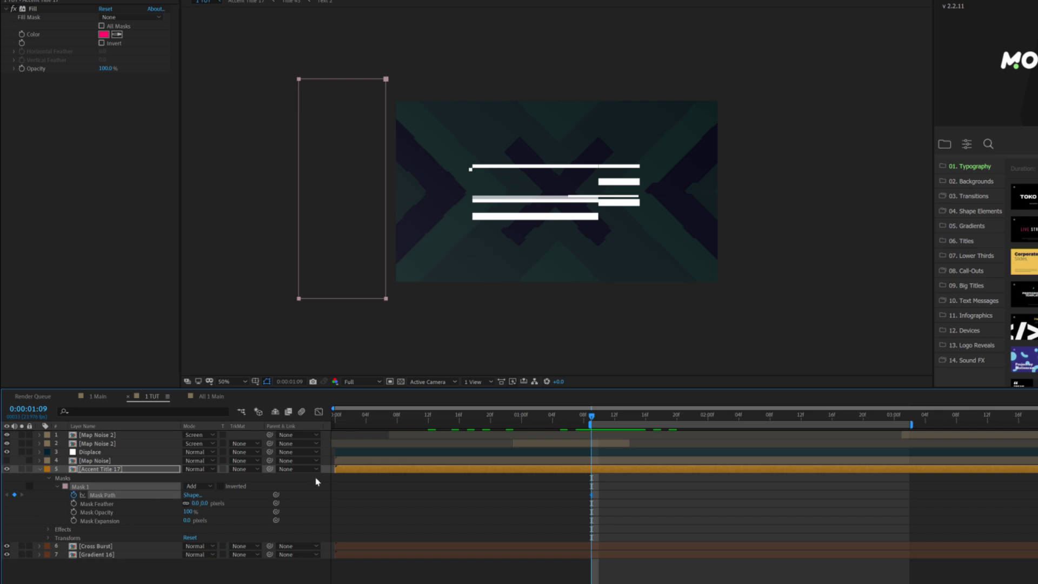
drag(637, 417, 701, 417)
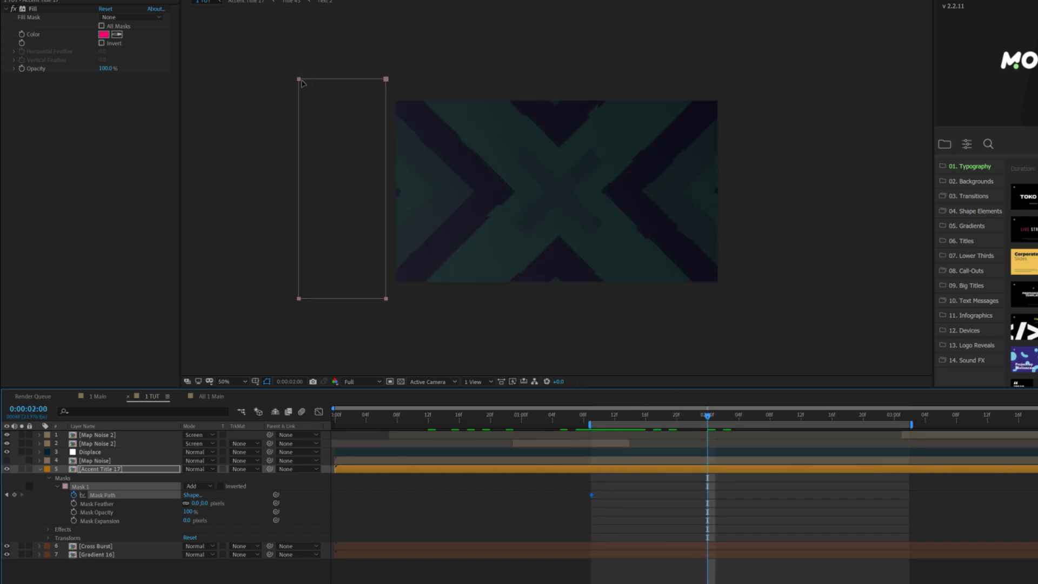
click(385, 79)
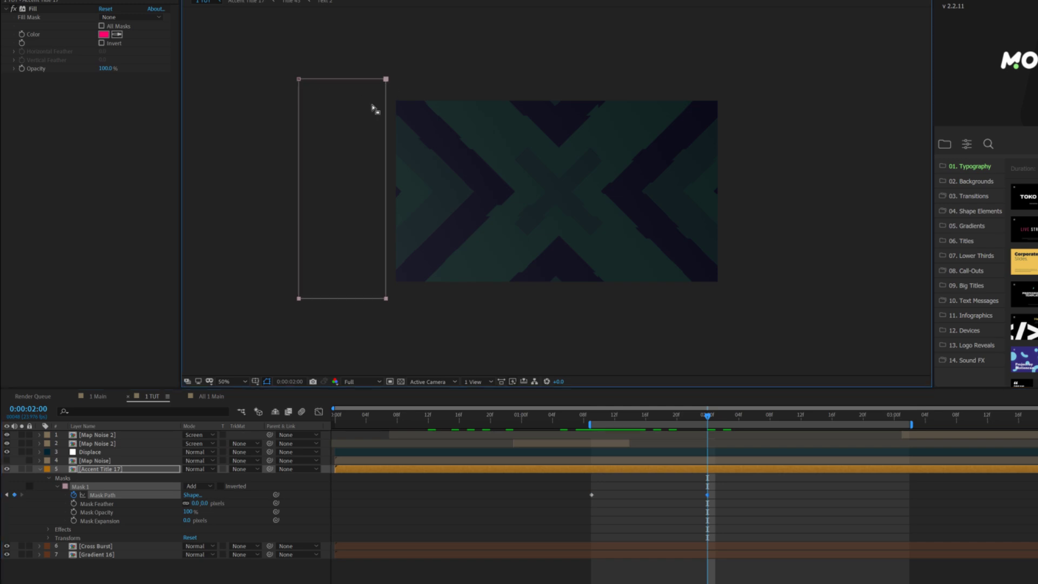
click(84, 457)
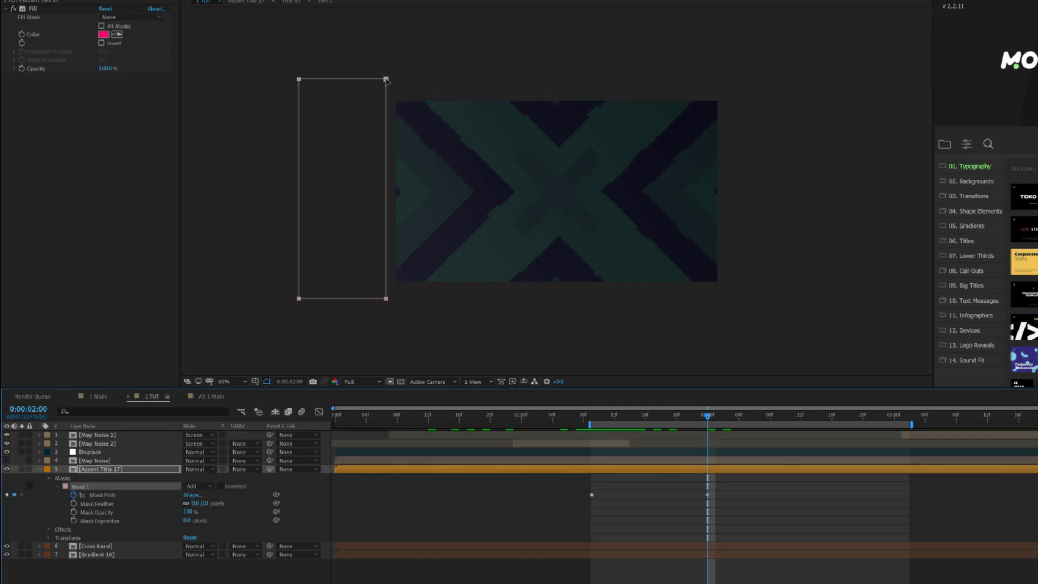
drag(386, 79, 813, 80)
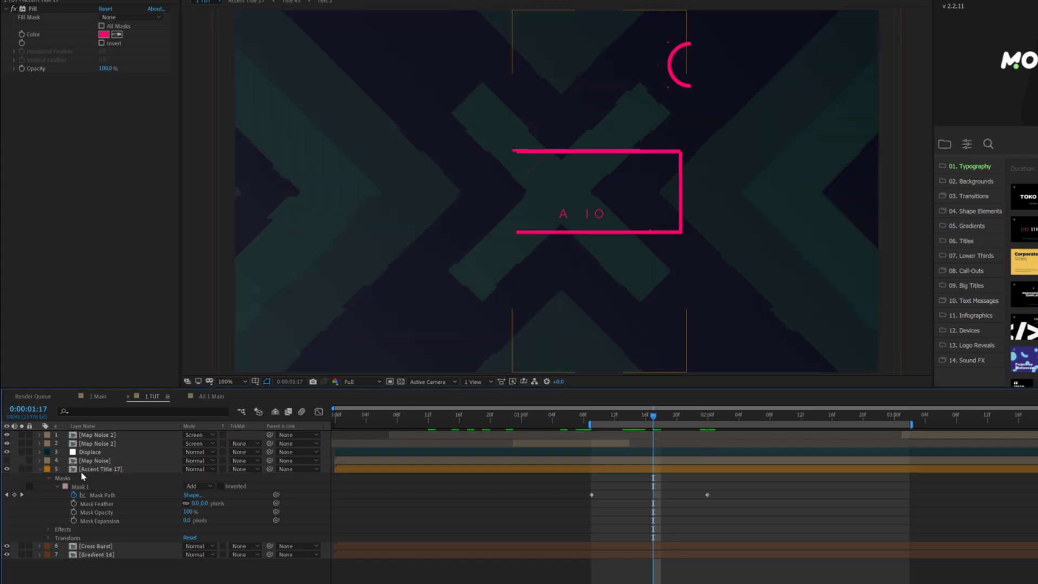
Step: Drag Accent Title 17's last Mask Path keyframe to about 0:00:02:20 and collapse the mask rows
click(83, 469)
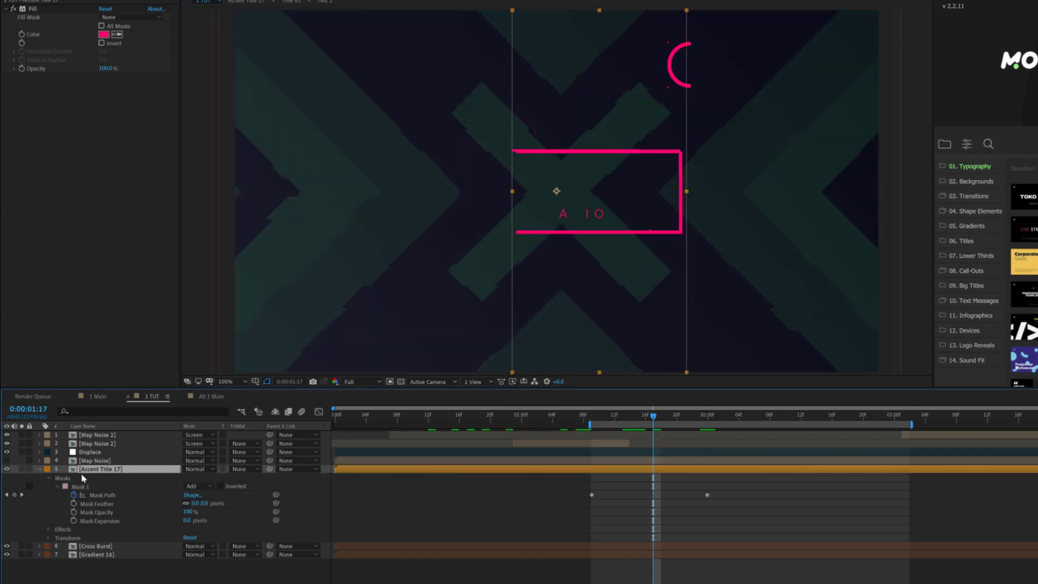
key(e)
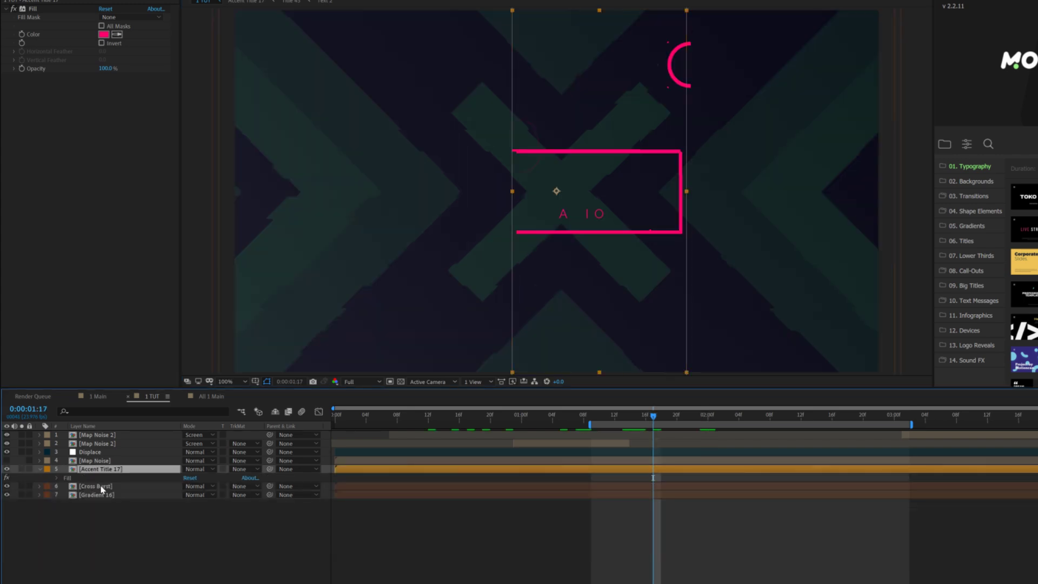
click(57, 478)
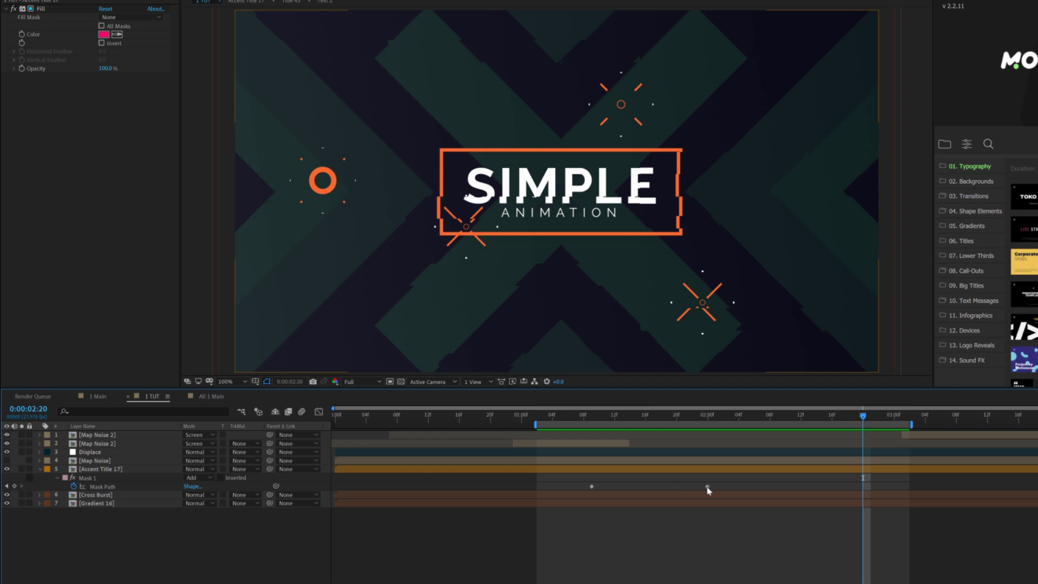
drag(707, 486, 867, 485)
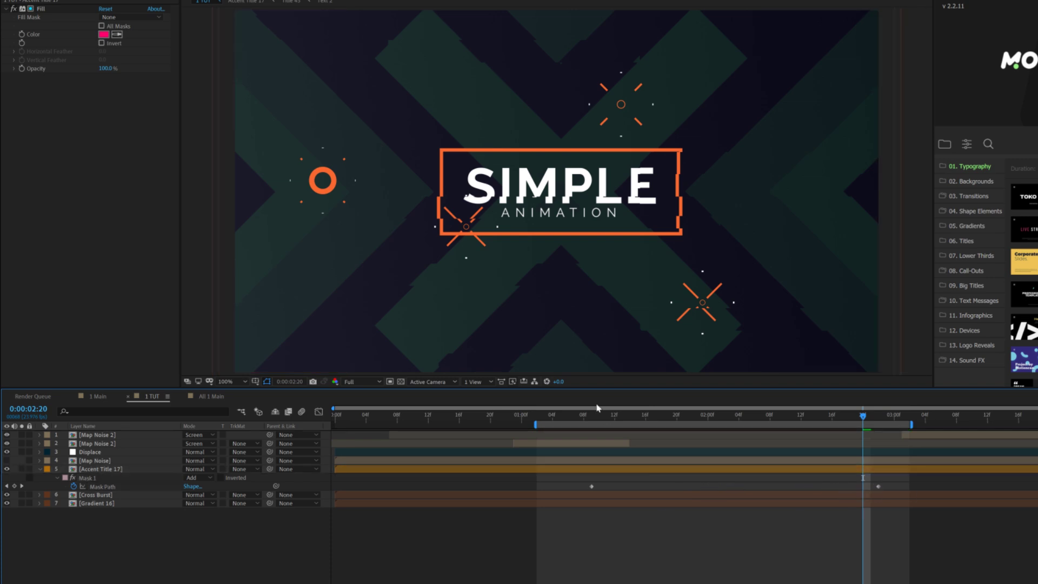
click(536, 415)
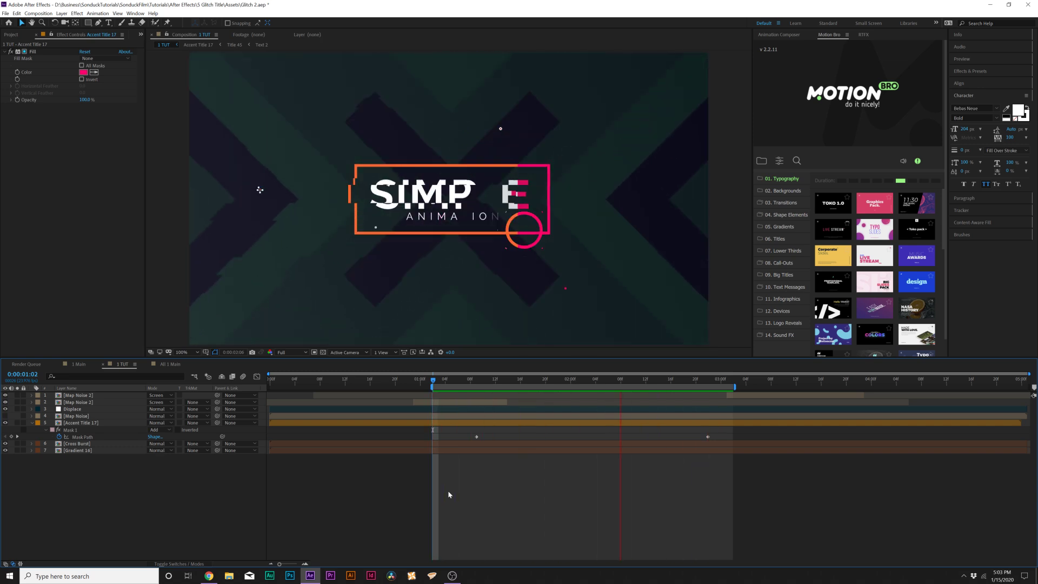
click(32, 423)
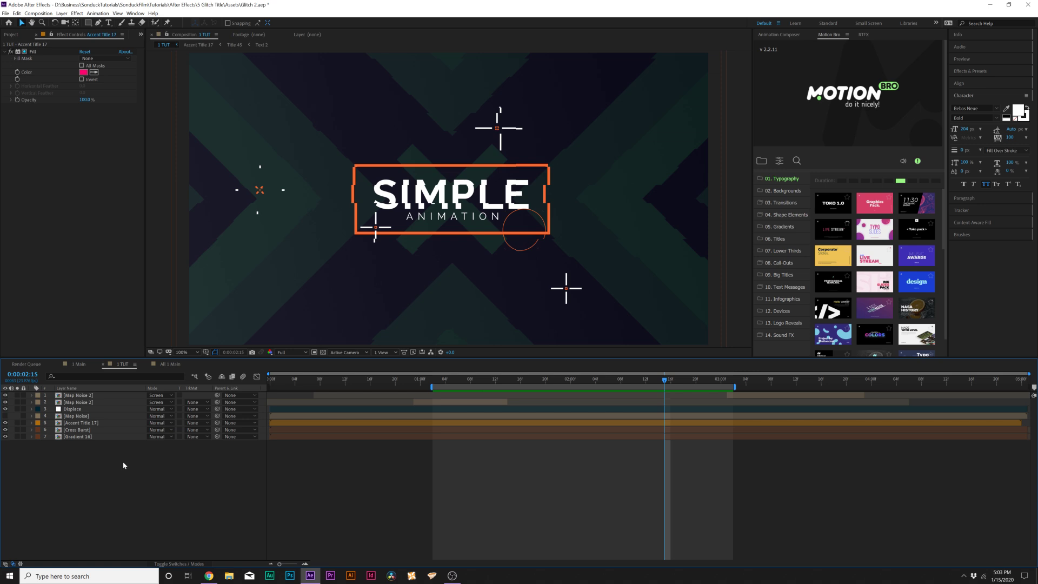
Step: Pre-compose all seven layers into a new composition named 'Final RGB'
drag(70, 494, 76, 386)
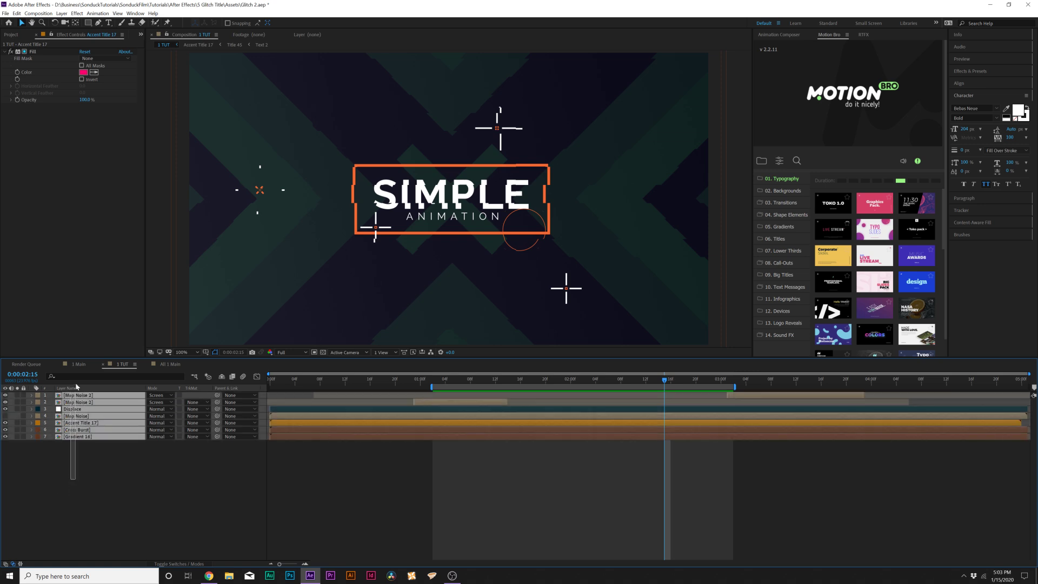
click(61, 13)
mouse_move(135, 22)
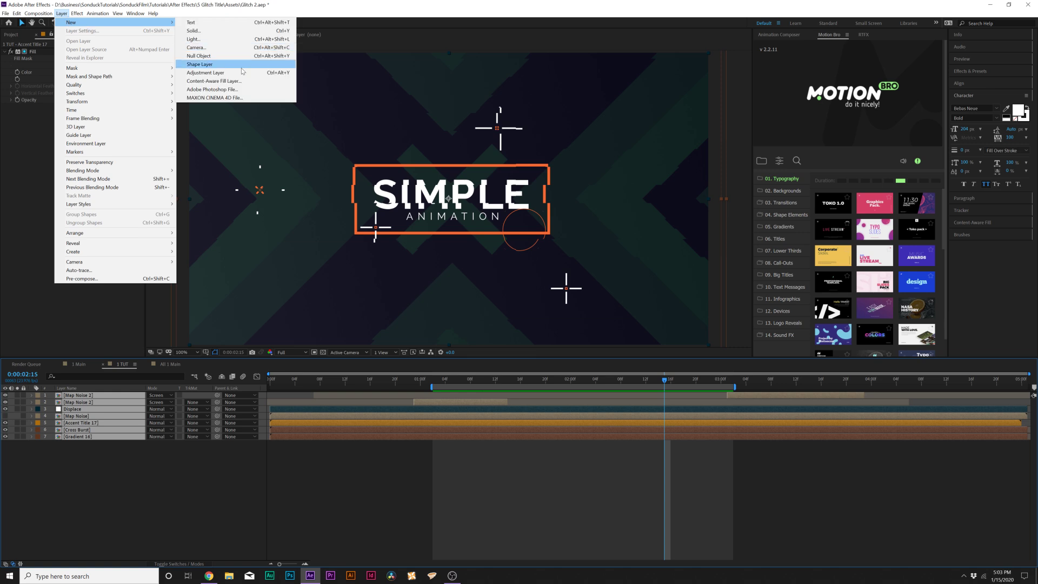
click(85, 277)
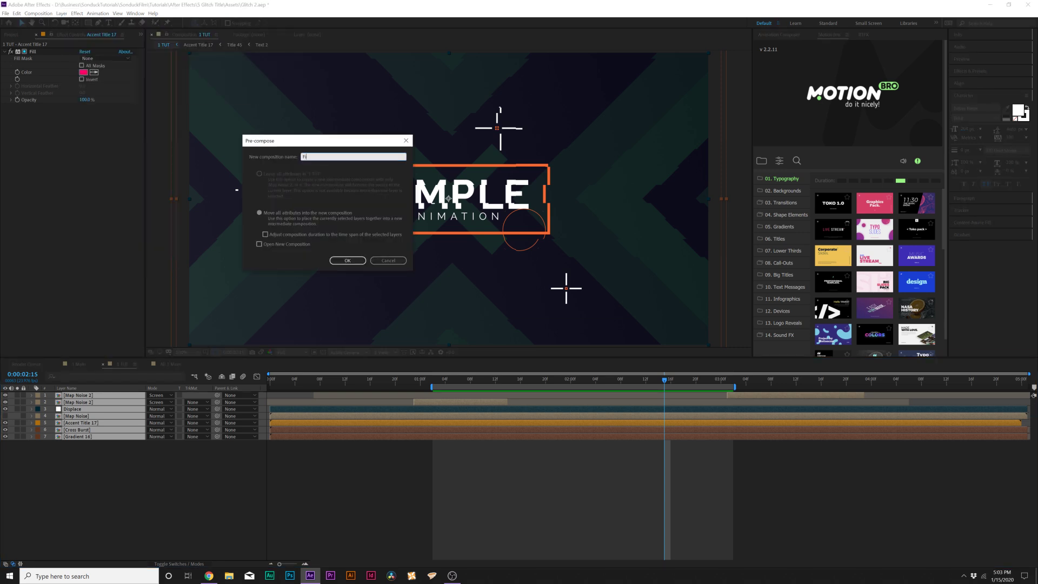
text(Final RGB)
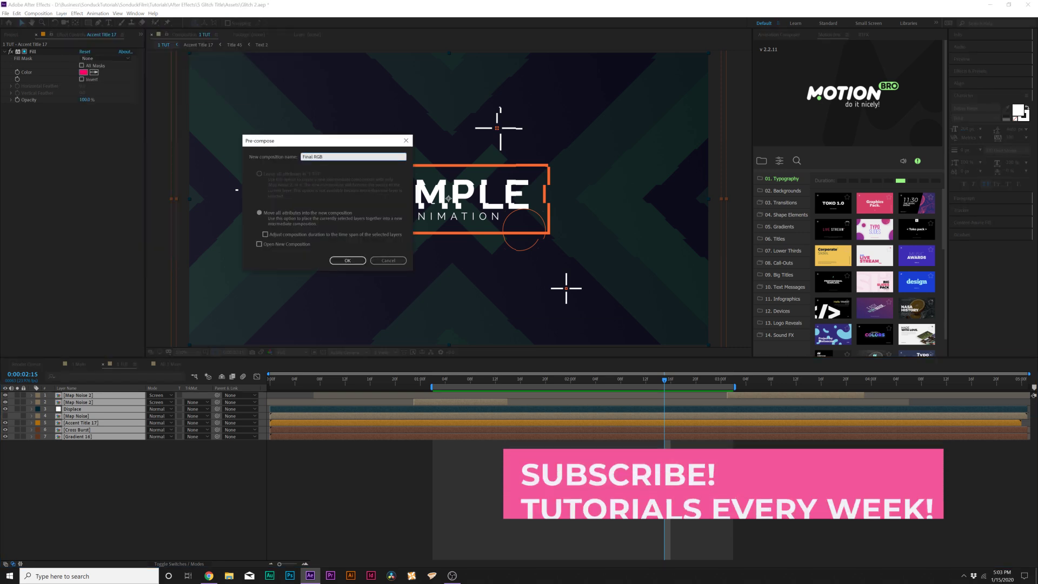
key(Return)
Step: Add Shift Channels to Final RGB with green and blue turned off, leaving only red
click(77, 13)
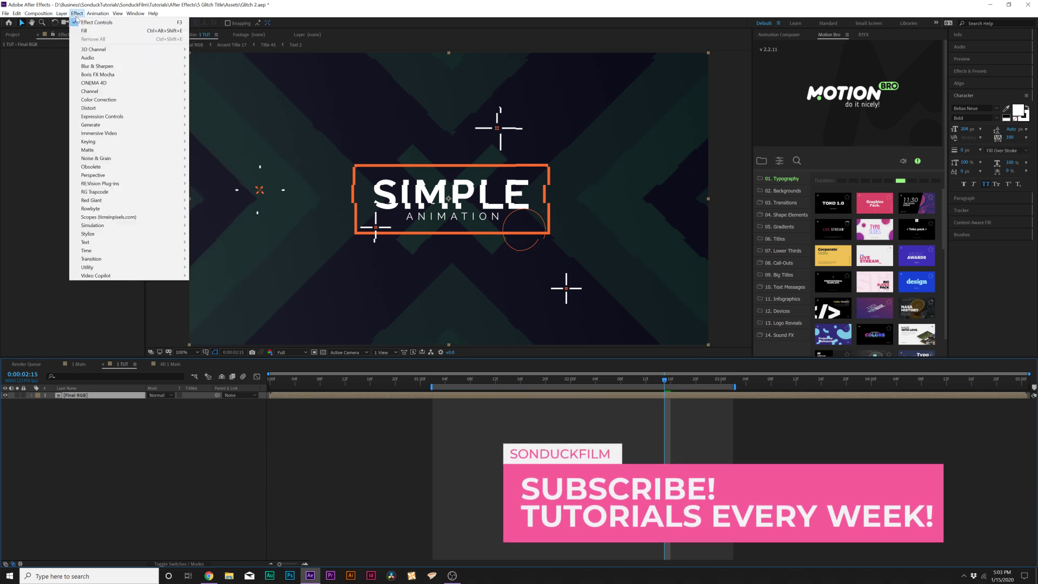
mouse_move(188, 92)
click(214, 183)
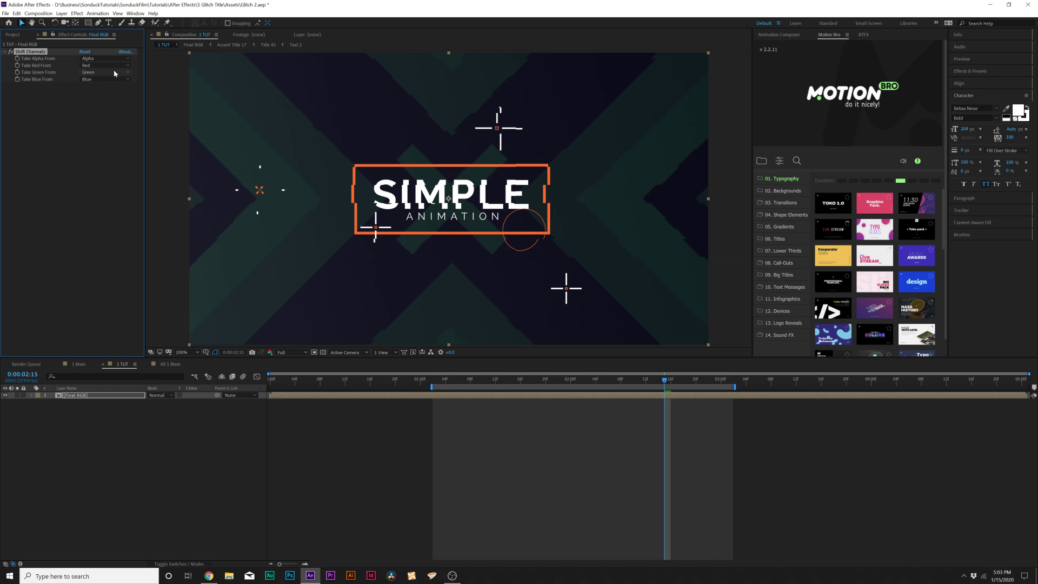
click(114, 73)
click(100, 156)
click(104, 79)
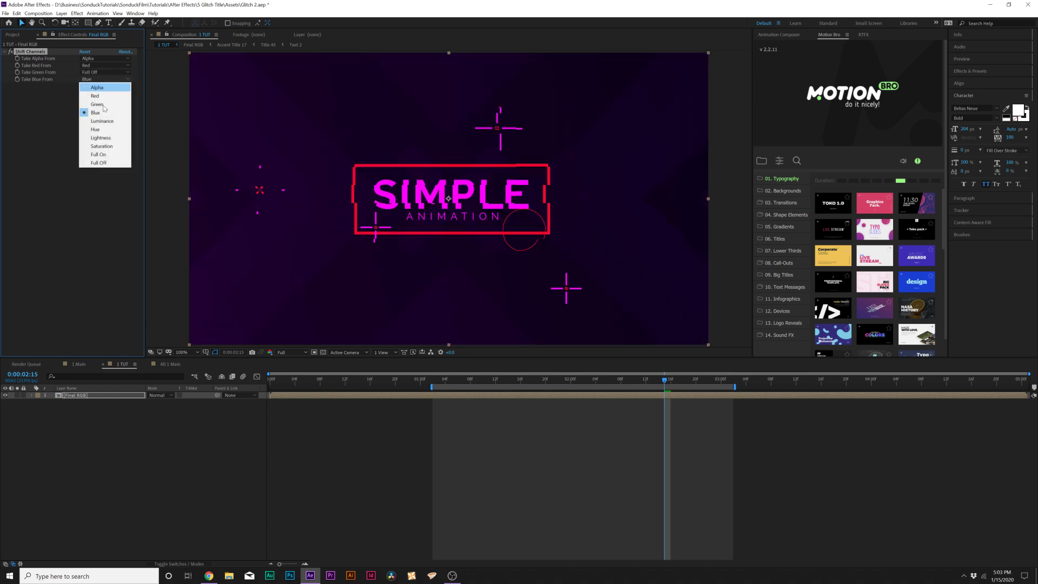
click(98, 163)
Step: Duplicate the layer and set the copy to show only the green channel
click(71, 396)
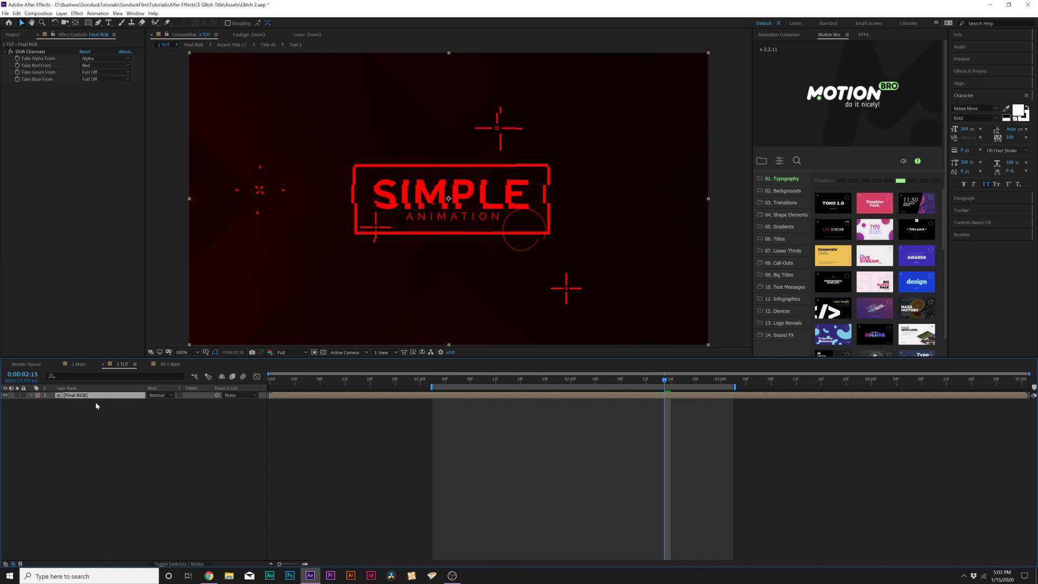
key(ctrl+d)
click(91, 66)
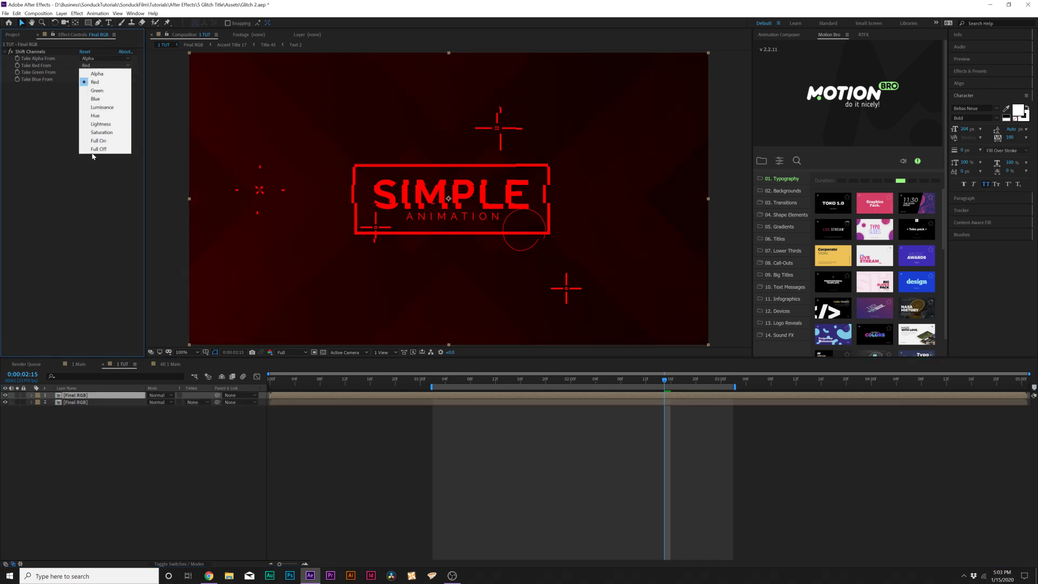
click(93, 150)
click(92, 73)
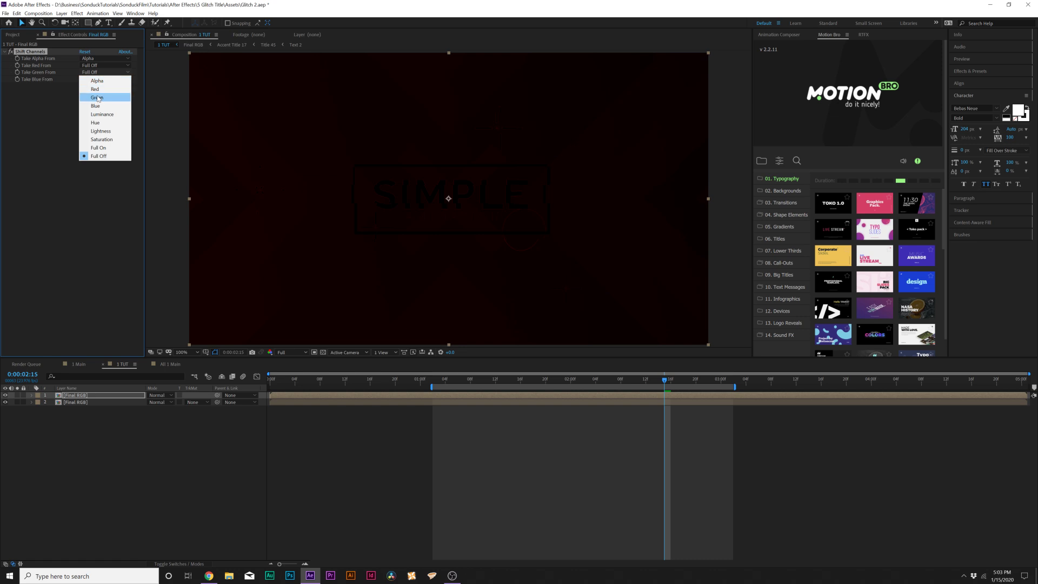
click(97, 98)
Step: Duplicate the green copy and set the new one to show only the blue channel
click(86, 397)
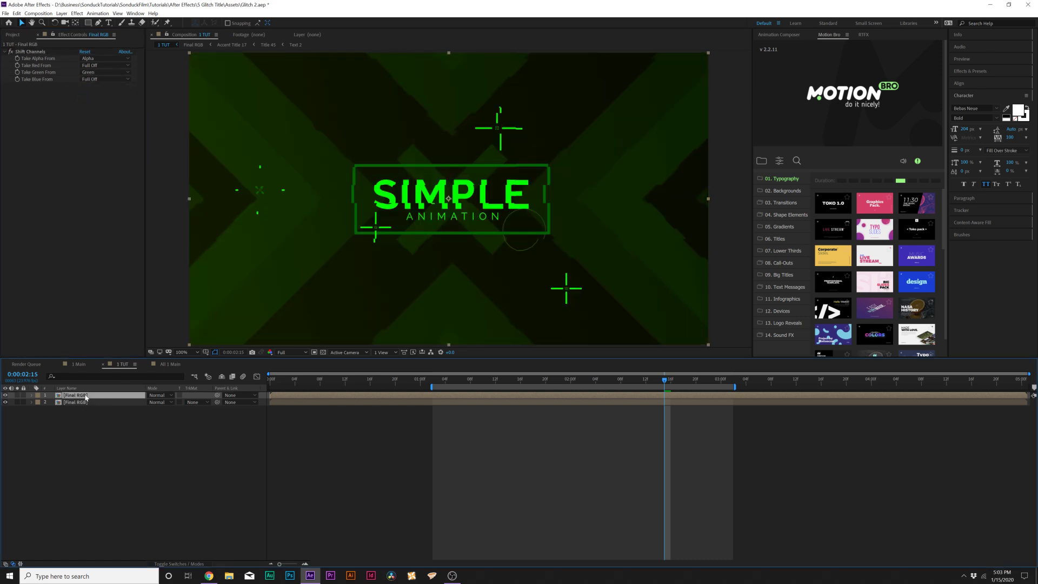
key(ctrl+d)
click(92, 73)
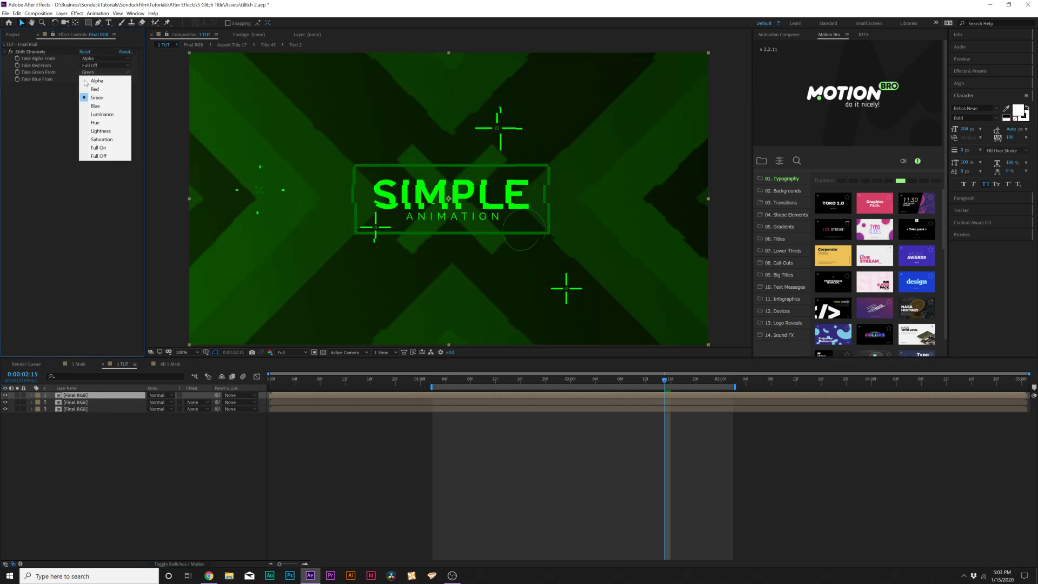
click(93, 157)
click(91, 79)
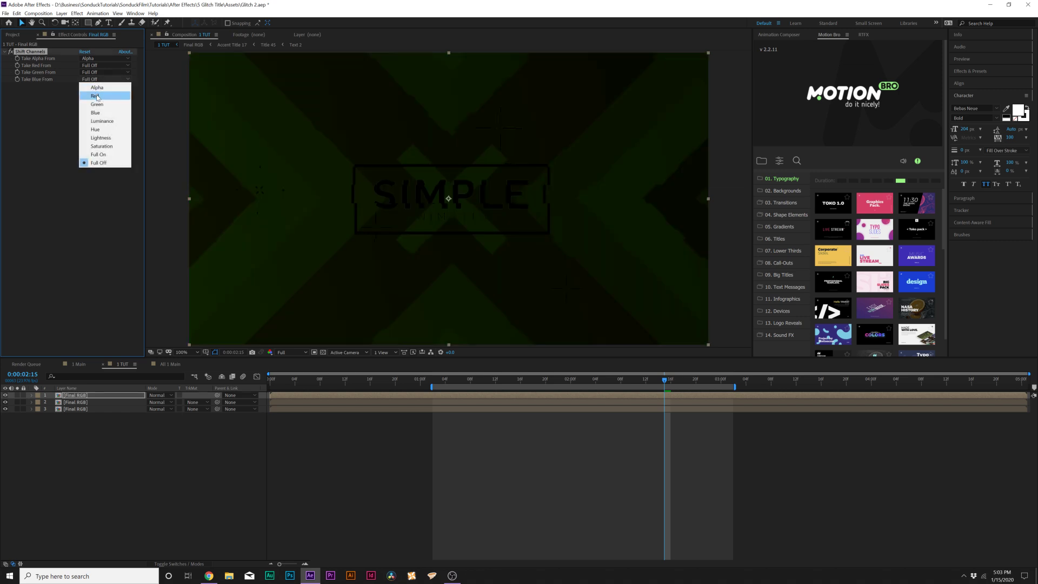
click(93, 112)
Step: Set the green and blue Final RGB copies to Screen blend mode
click(76, 403)
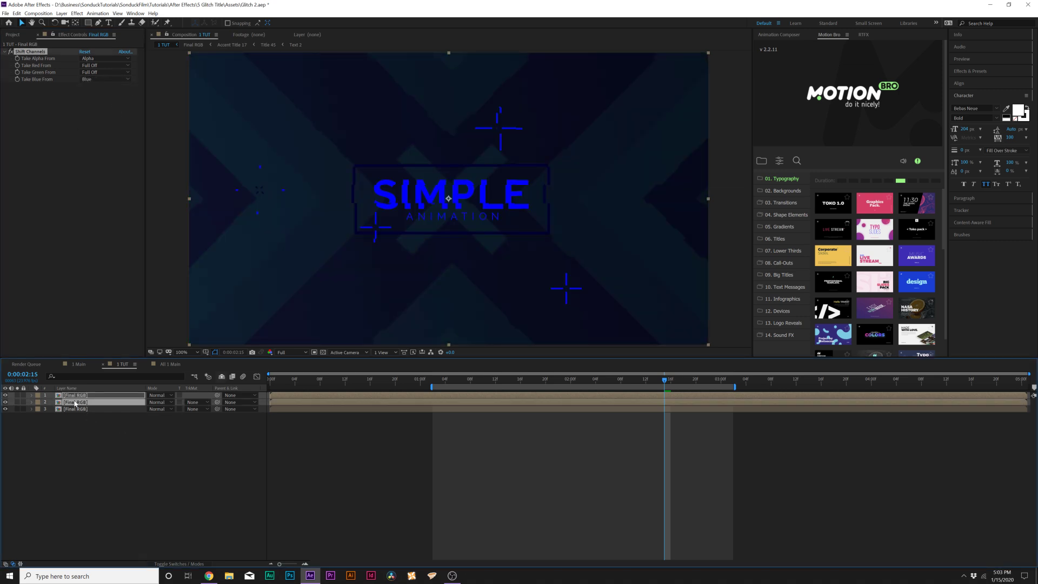
click(158, 400)
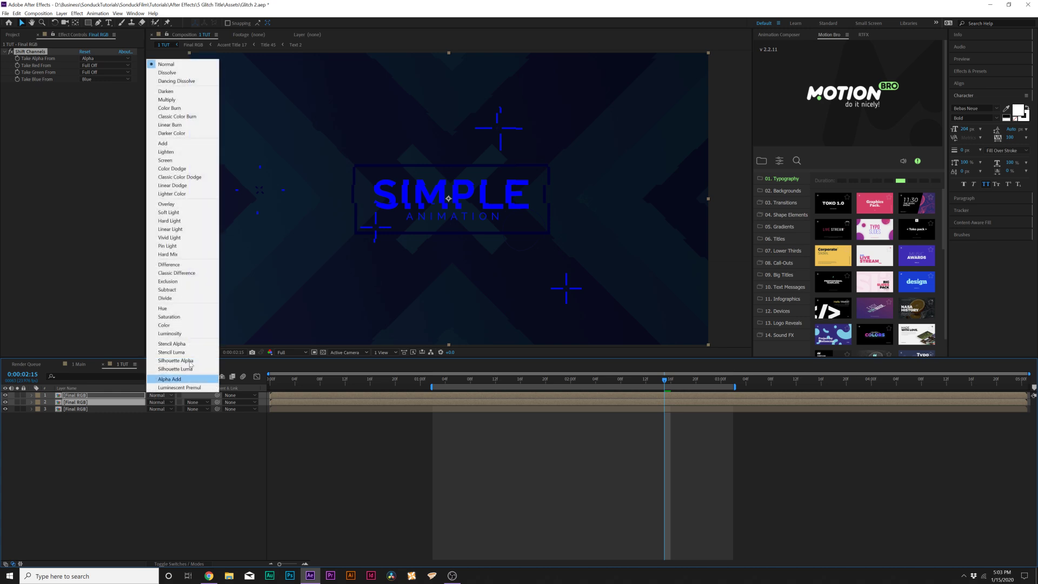
click(162, 158)
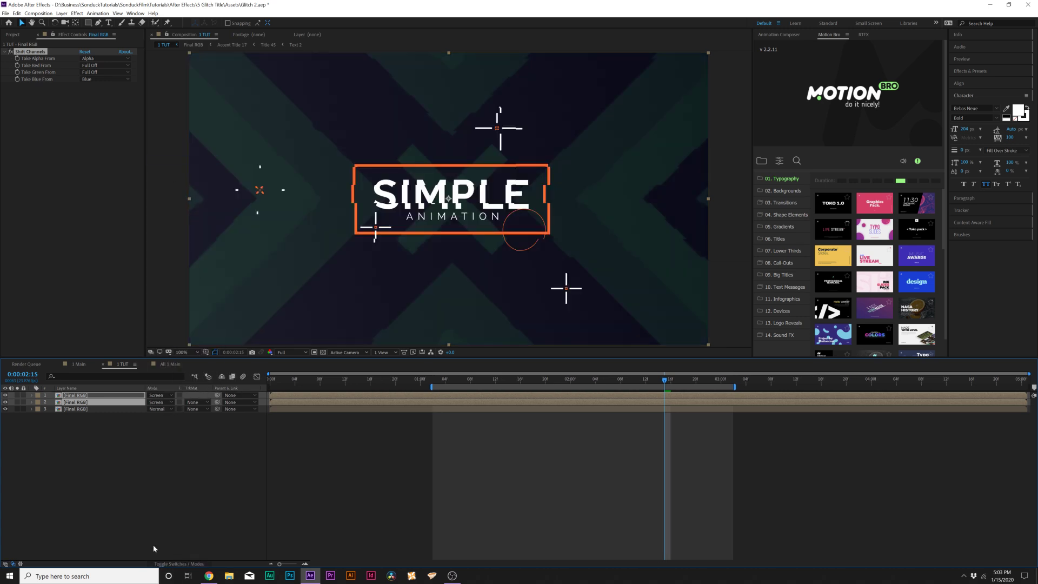
click(99, 481)
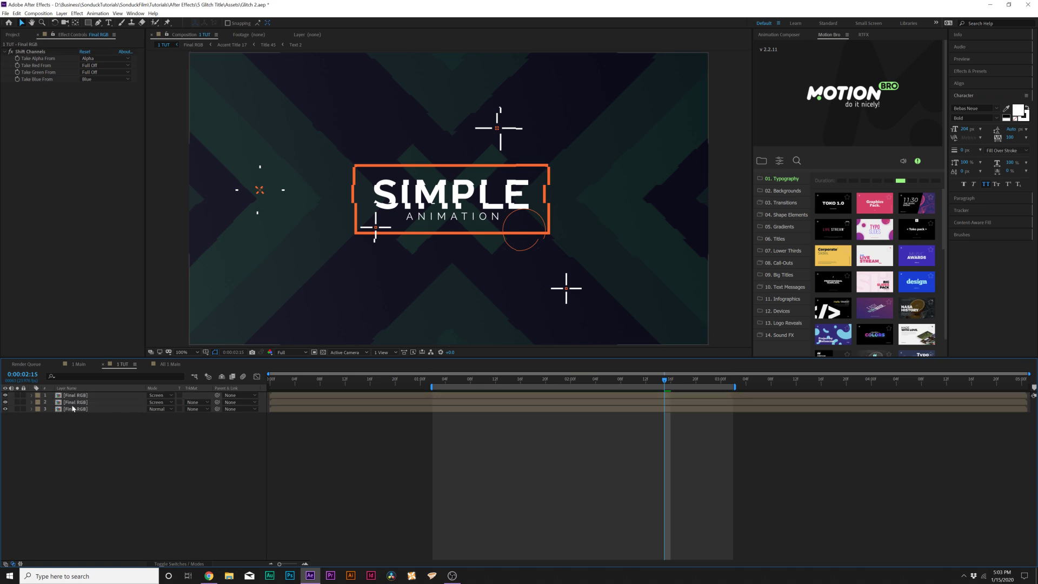
Step: Add a wiggle(2,10) expression to the red Final RGB layer's Position
click(86, 409)
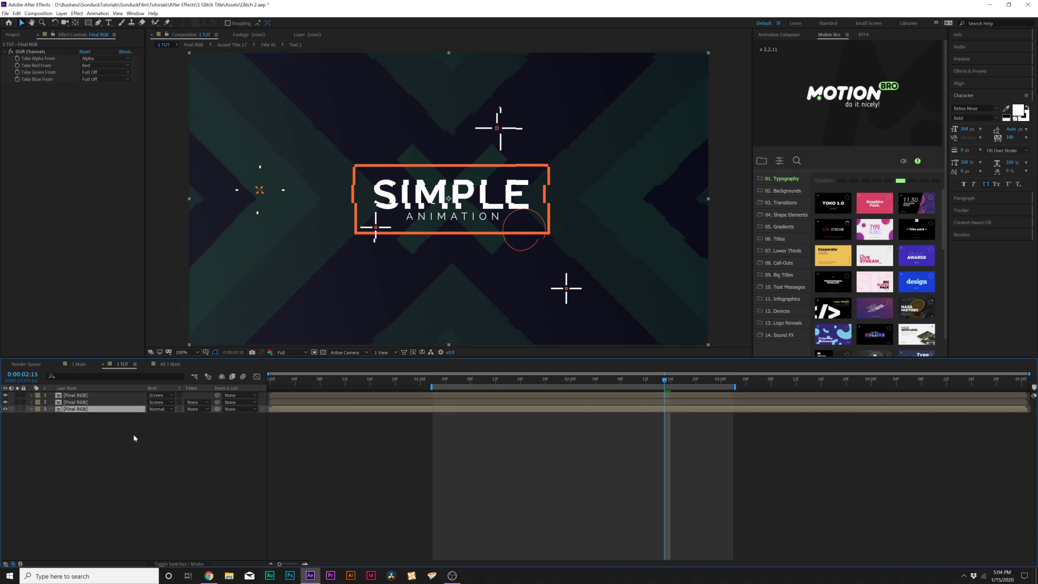
key(p)
drag(152, 415, 143, 415)
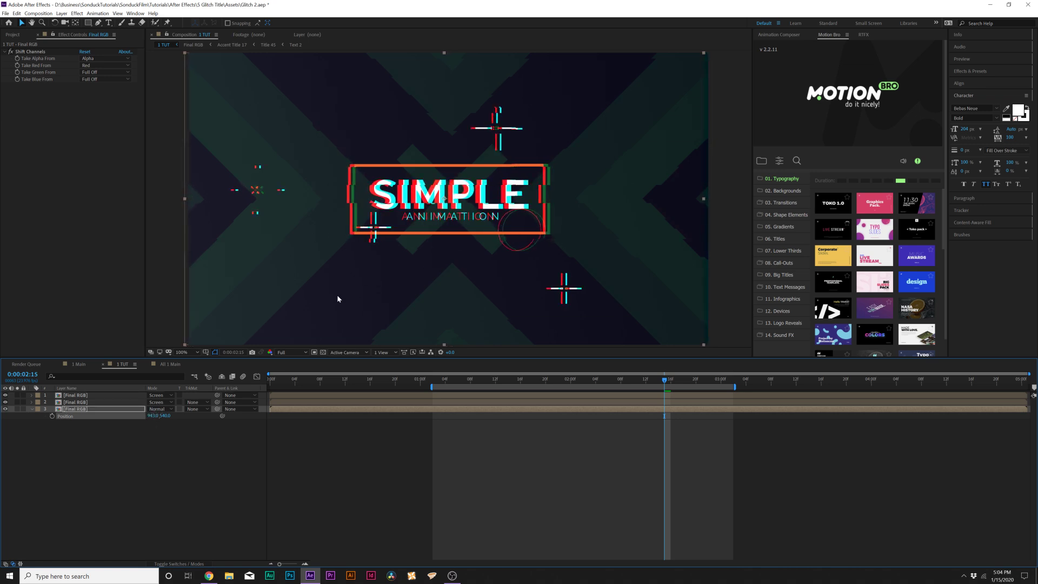
key(ctrl+z)
alt+click(52, 416)
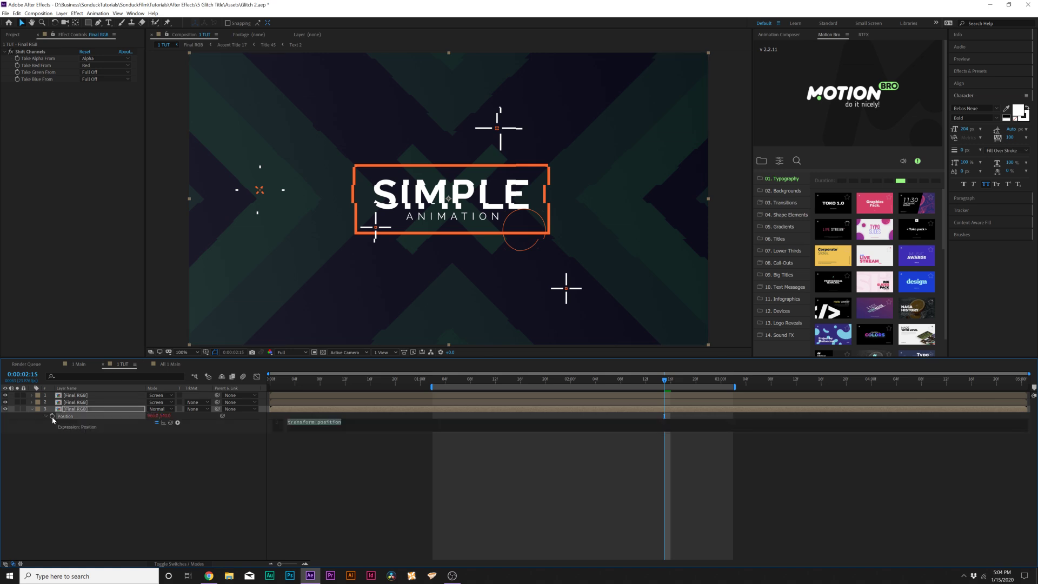
text(wiggl)
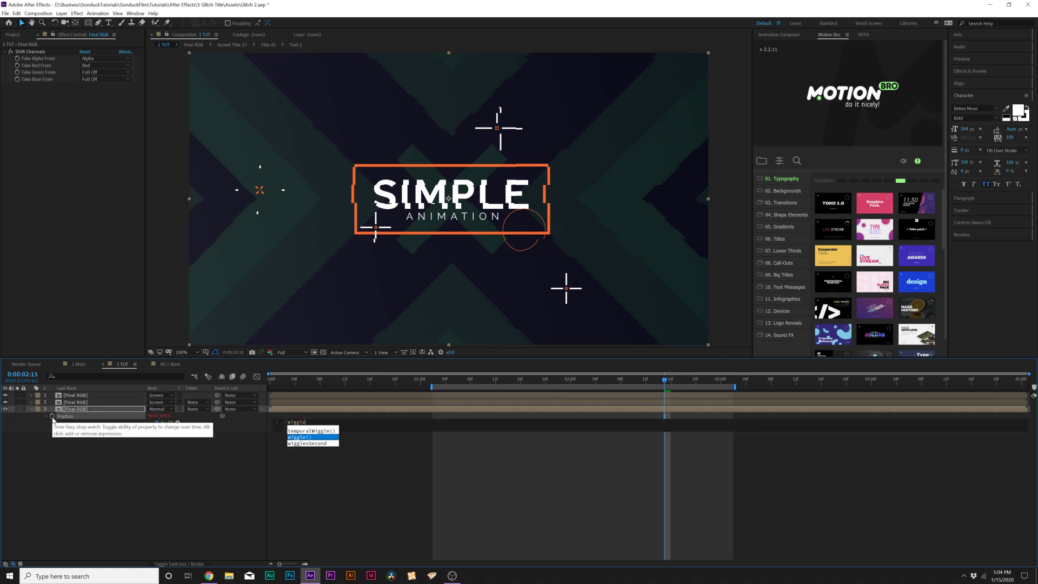
text(e)
key(Return)
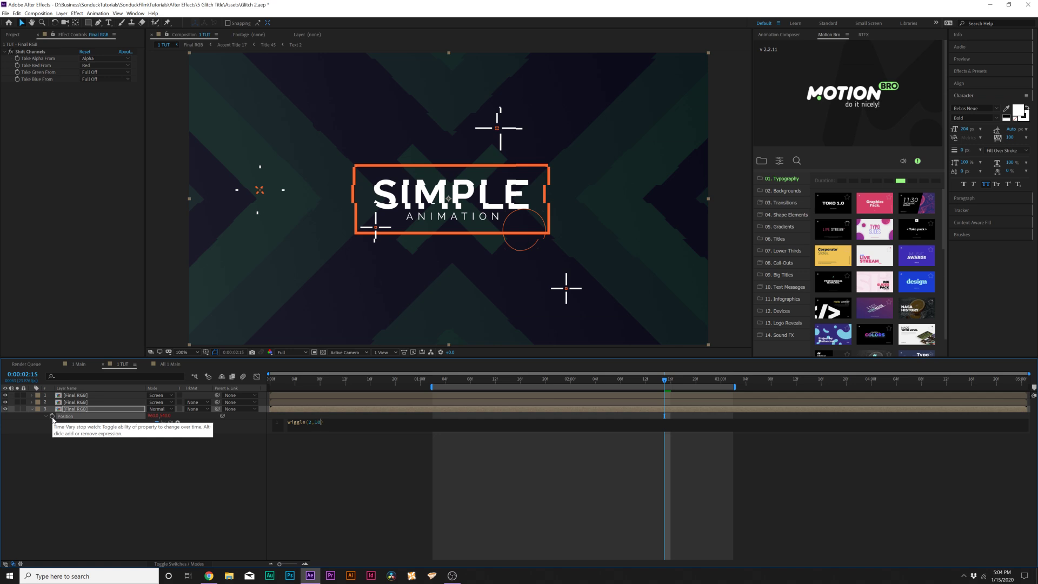
text(2,10)
click(347, 435)
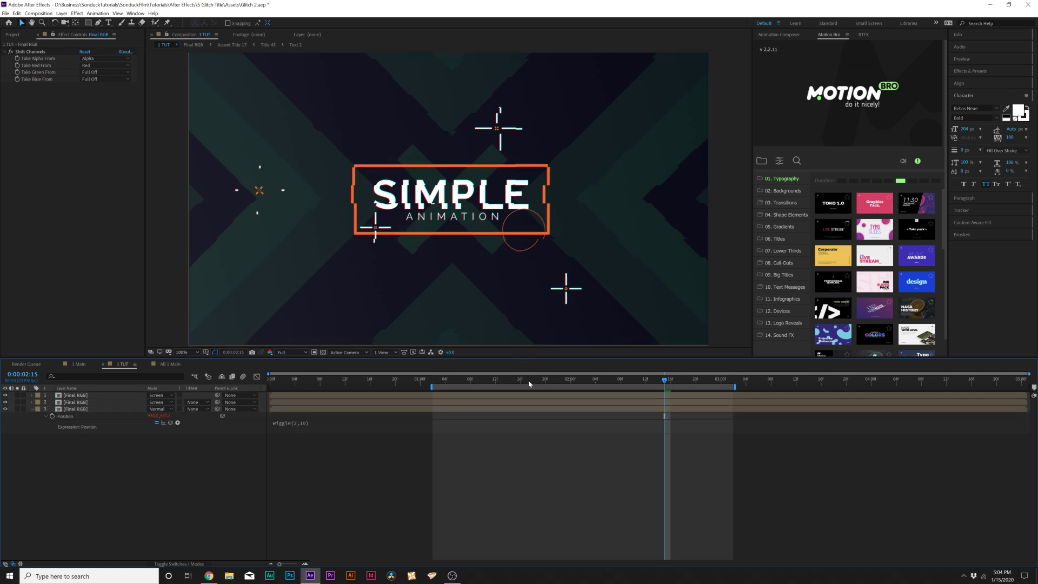
mouse_move(528, 383)
mouse_down()
mouse_move(464, 383)
mouse_move(567, 385)
mouse_move(535, 390)
mouse_up()
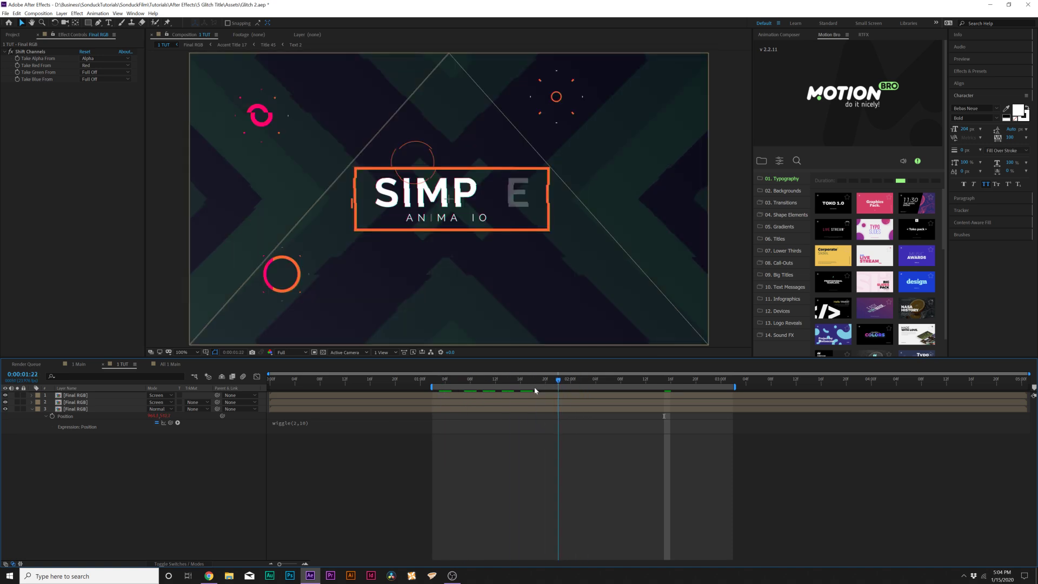
Step: Stretch the work area across the full timeline and play the glitch title preview
double_click(435, 387)
key(space)
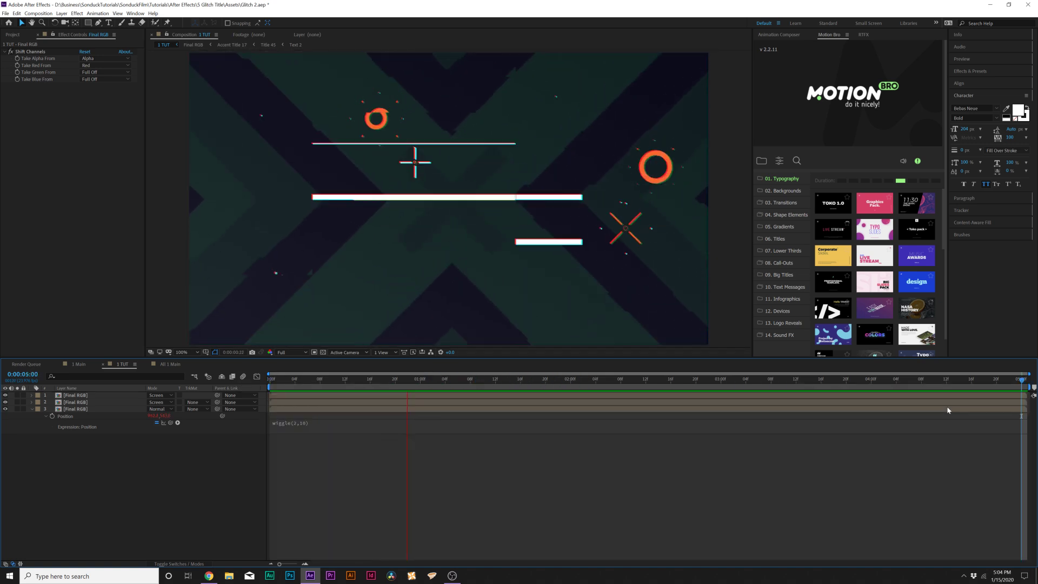